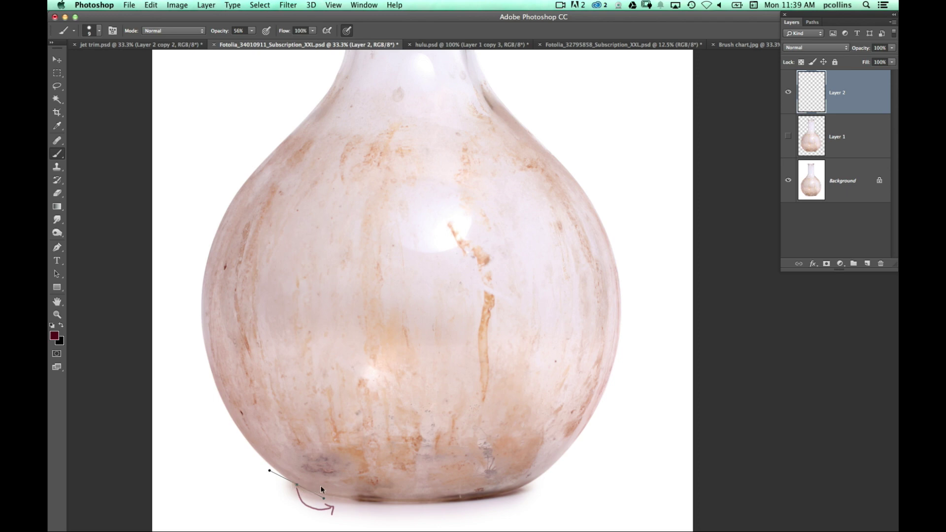
Undo the practice curve and sketched arrow at the flask's base, along with the added Layer 2.
{"action": "key", "text": "super+z"}
{"action": "key", "text": "alt+super+z"}
{"action": "key", "text": "alt+super+z"}
{"action": "key", "text": "alt+super+z"}
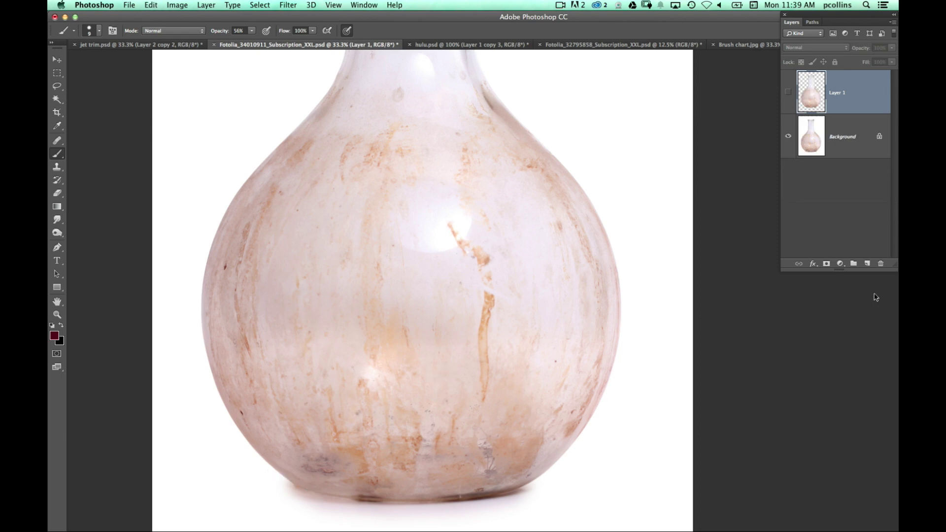
Start a Pen path on the Background layer with an anchor at the lower-left corner of the flask's base.
{"action": "left_click", "coordinate": [819, 154]}
{"action": "key", "text": "super+equal"}
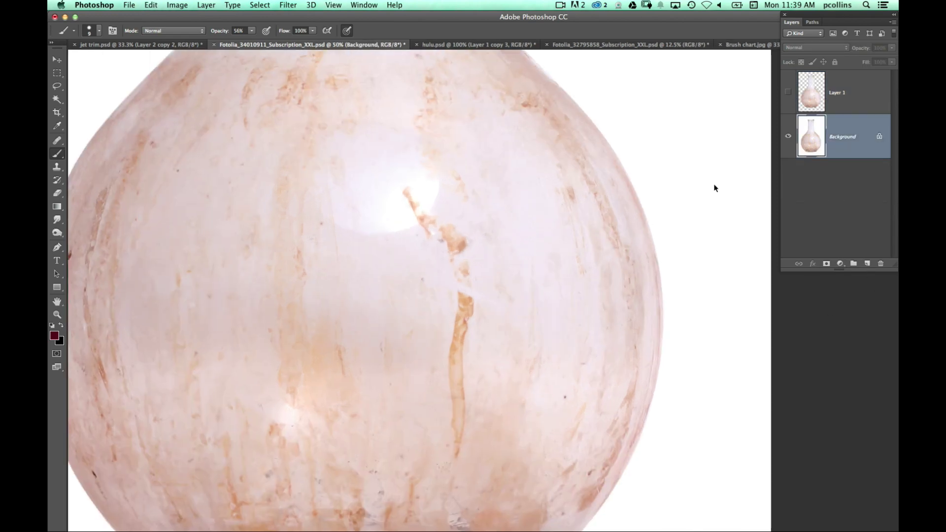
{"action": "key", "text": "super+equal"}
{"action": "key", "text": "super+equal"}
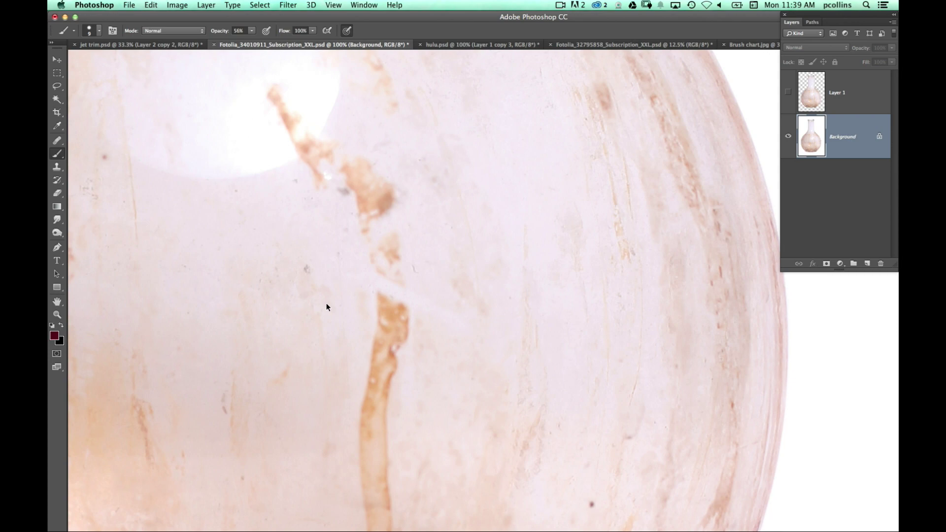
{"action": "scroll", "coordinate": [260, 357], "scroll_direction": "down", "scroll_amount": 15}
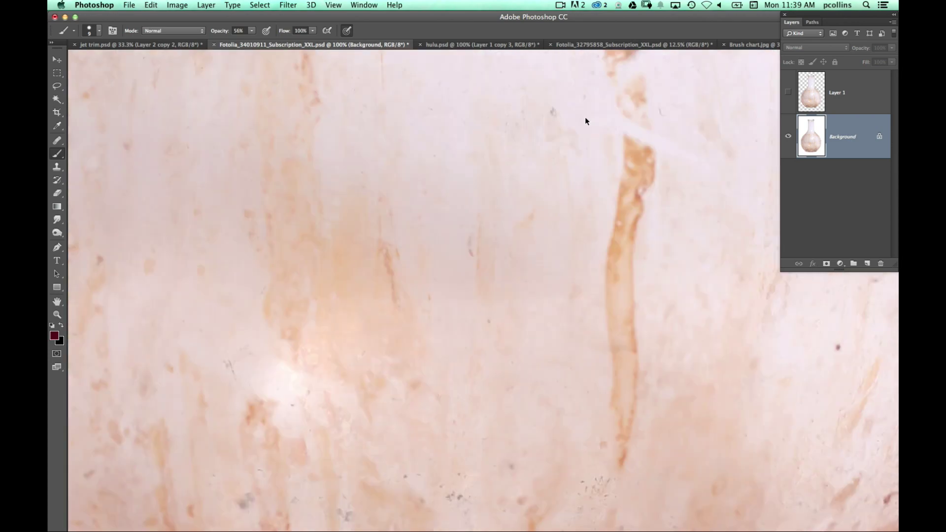
{"action": "scroll", "coordinate": [342, 264], "scroll_direction": "up", "scroll_amount": 2}
{"action": "scroll", "coordinate": [342, 264], "scroll_direction": "right", "scroll_amount": 3}
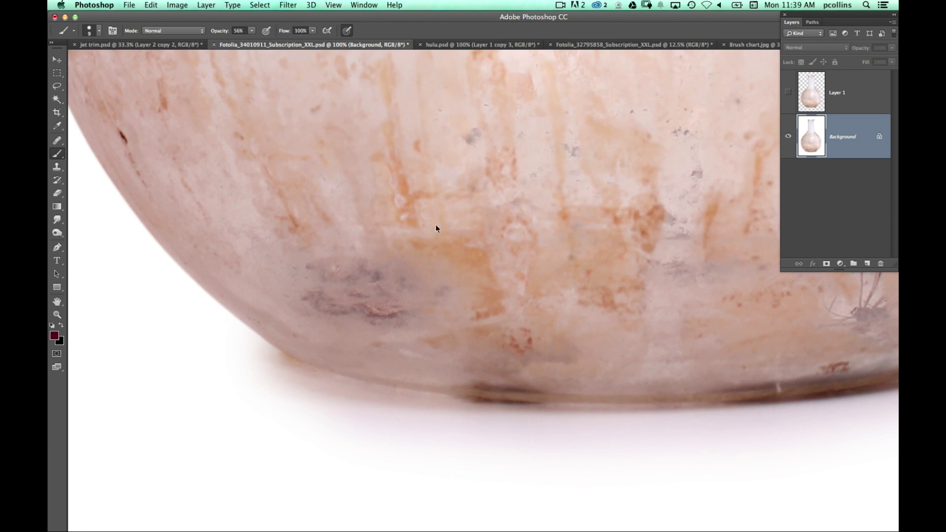
{"action": "key", "text": "super+plus"}
{"action": "left_click_drag", "start_coordinate": [304, 328], "coordinate": [625, 261]}
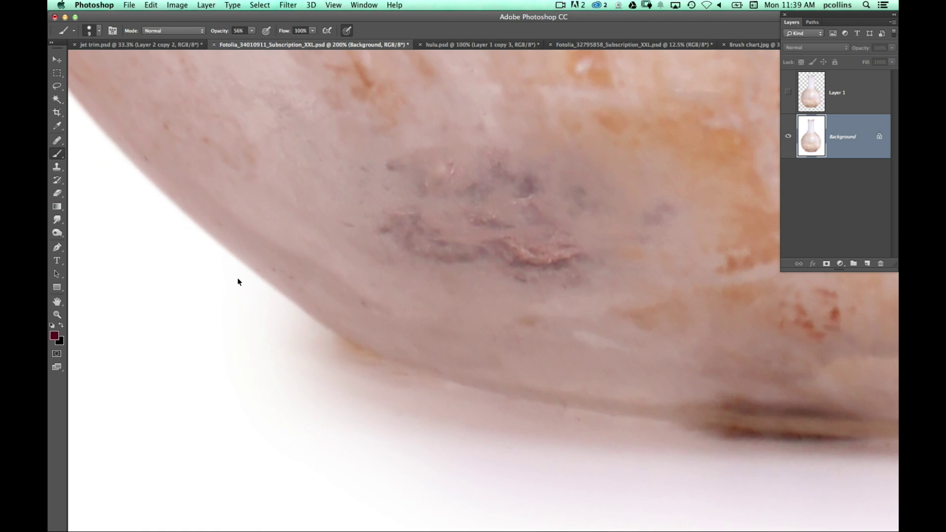
{"action": "left_click", "coordinate": [57, 248]}
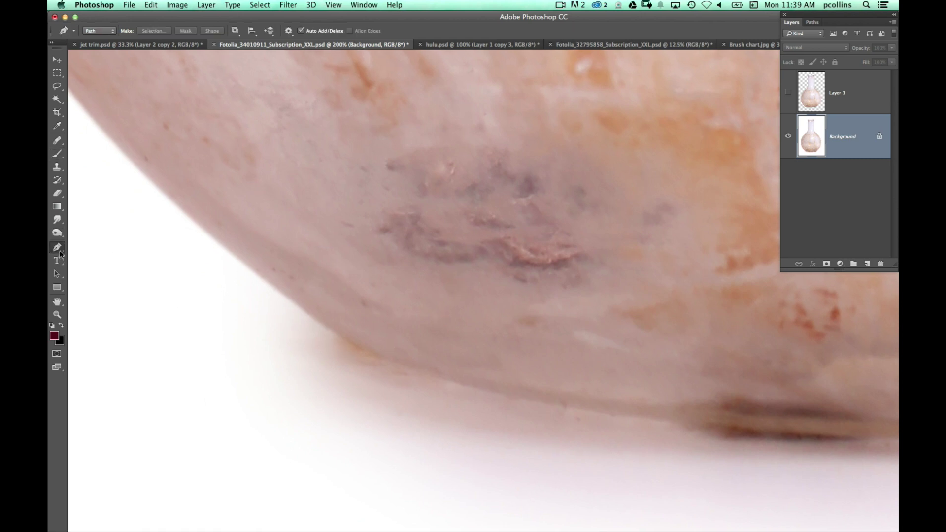
{"action": "left_click", "coordinate": [365, 352]}
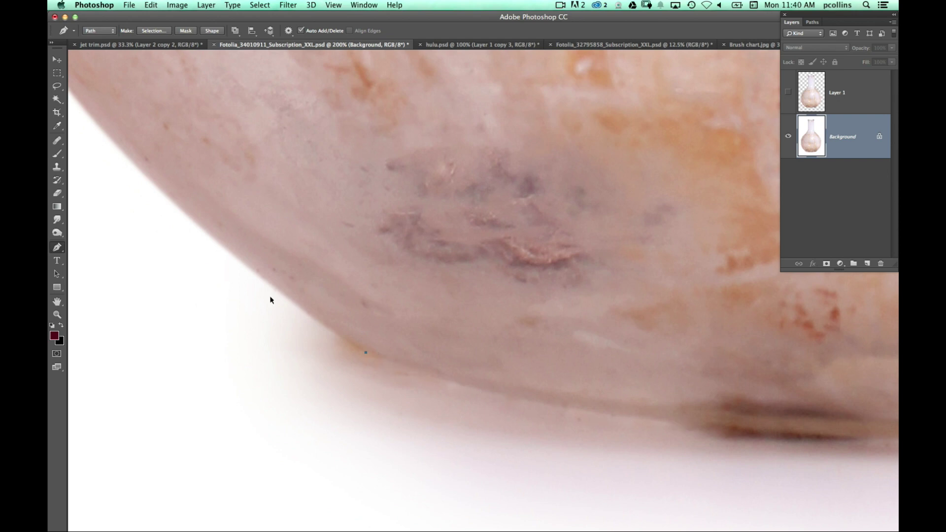
Try a curved second anchor on the flask's lower-left edge with its handles along the glass, and undo it.
{"action": "left_click_drag", "start_coordinate": [372, 207], "coordinate": [649, 323]}
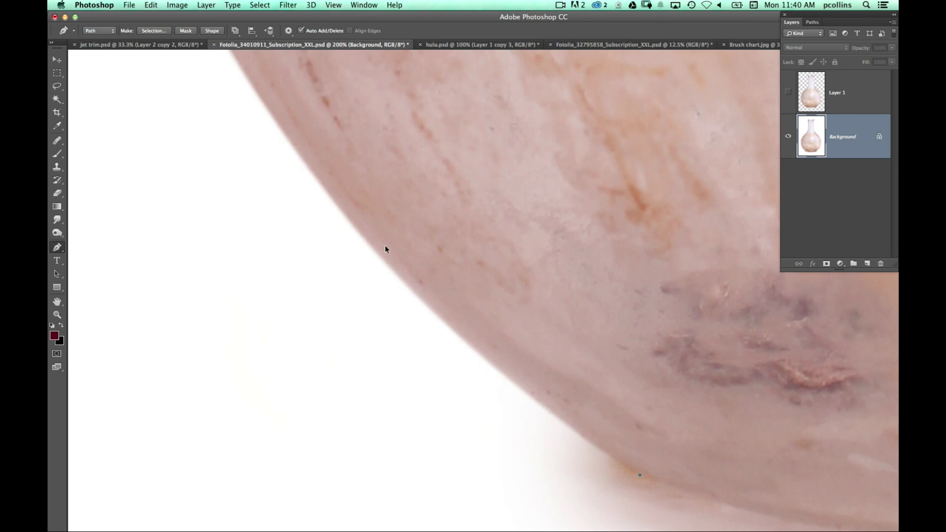
{"action": "left_click", "coordinate": [249, 78]}
{"action": "key", "text": "super+z"}
{"action": "left_click", "coordinate": [249, 80]}
{"action": "left_click_drag", "start_coordinate": [249, 80], "coordinate": [154, 63]}
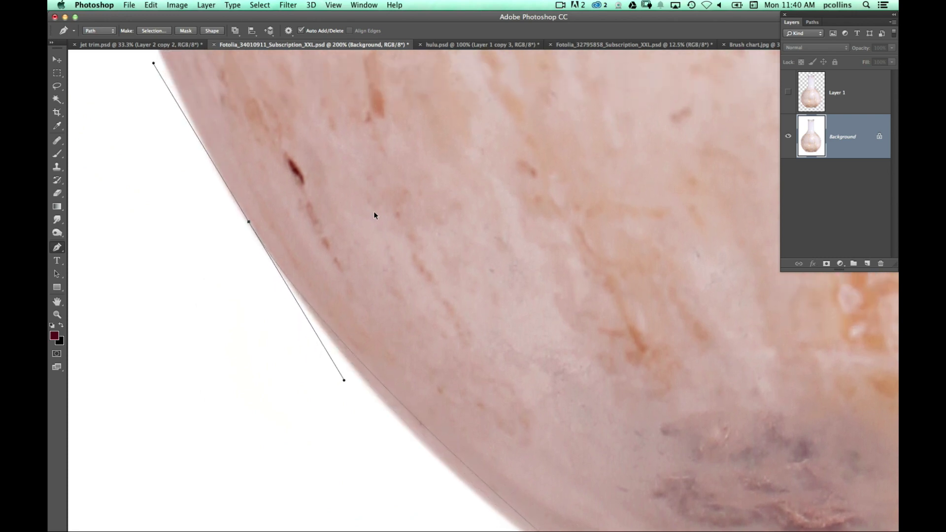
{"action": "key", "text": "super+minus"}
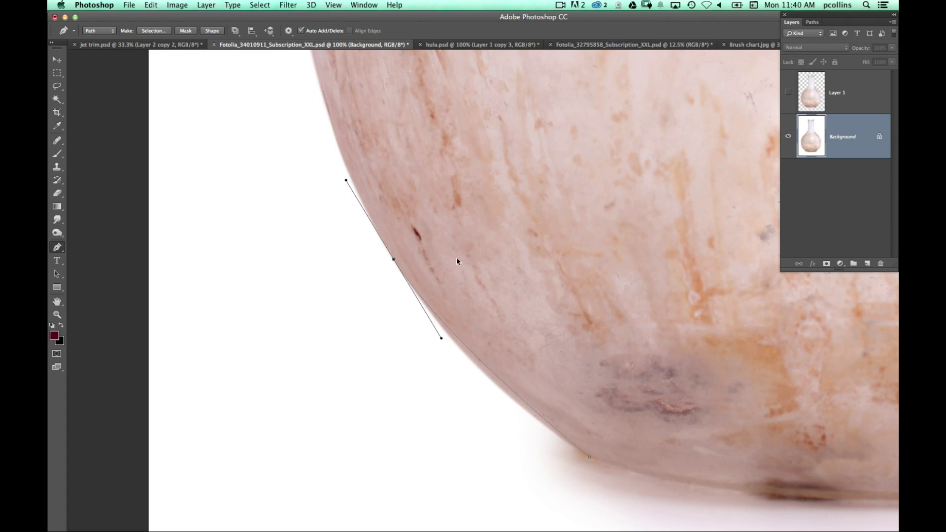
{"action": "key", "text": "super+z"}
Brush a straight tangent guide line along the flask's lower-left edge and mark the point where it meets the glass.
{"action": "key", "text": "b"}
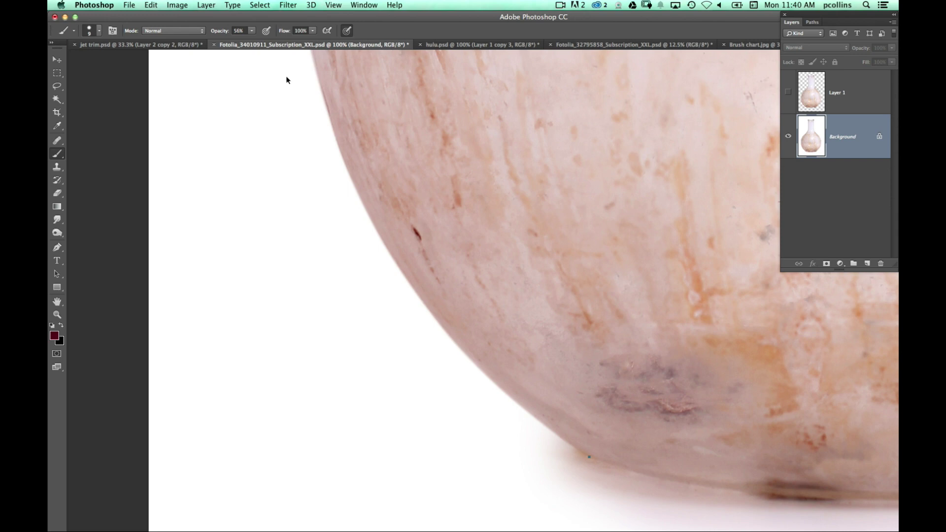
{"action": "left_click_drag", "start_coordinate": [314, 114], "coordinate": [332, 154]}
{"action": "left_click_drag", "start_coordinate": [348, 190], "coordinate": [374, 241]}
{"action": "left_click_drag", "start_coordinate": [402, 292], "coordinate": [497, 467]}
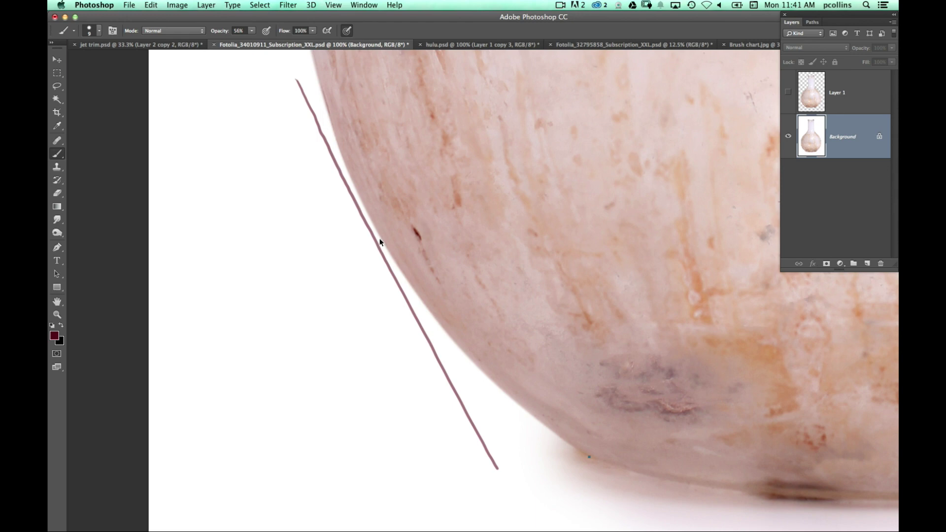
{"action": "left_click_drag", "start_coordinate": [376, 243], "coordinate": [383, 237]}
Add a curved Pen anchor at the marked tangent point, with its handles parallel to the guide line.
{"action": "left_click", "coordinate": [57, 247]}
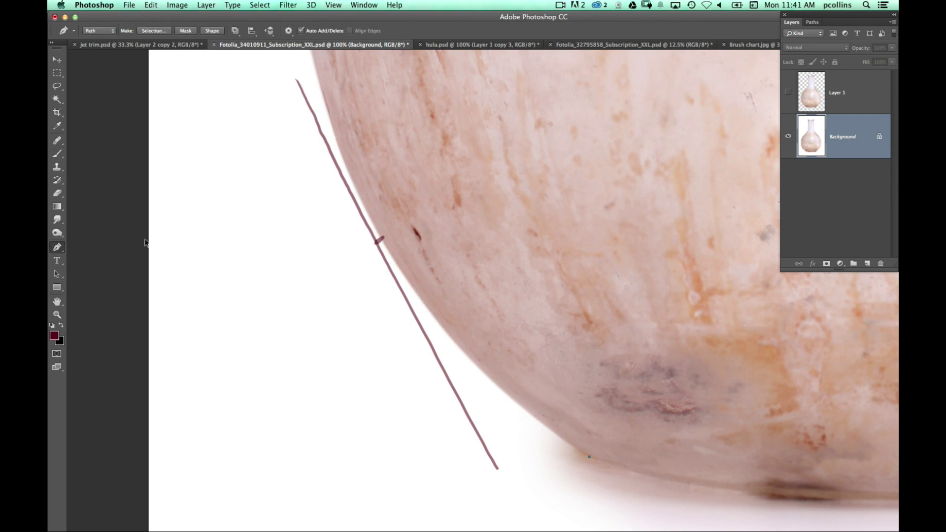
{"action": "left_click", "coordinate": [383, 237]}
{"action": "left_click_drag", "start_coordinate": [383, 238], "coordinate": [297, 83]}
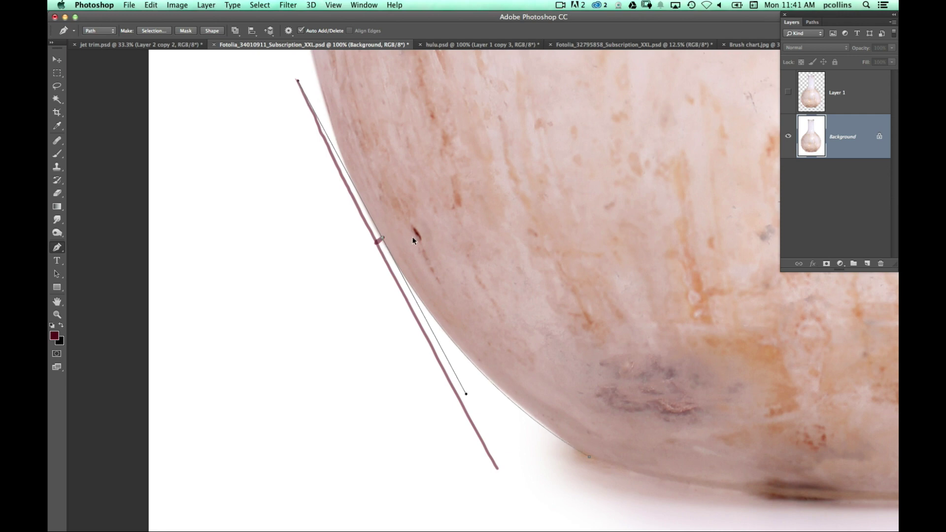
Continue the path with curved anchors up the flask's left side, at its widest point and on the shoulder.
{"action": "scroll", "coordinate": [463, 242], "scroll_direction": "down", "scroll_amount": 4}
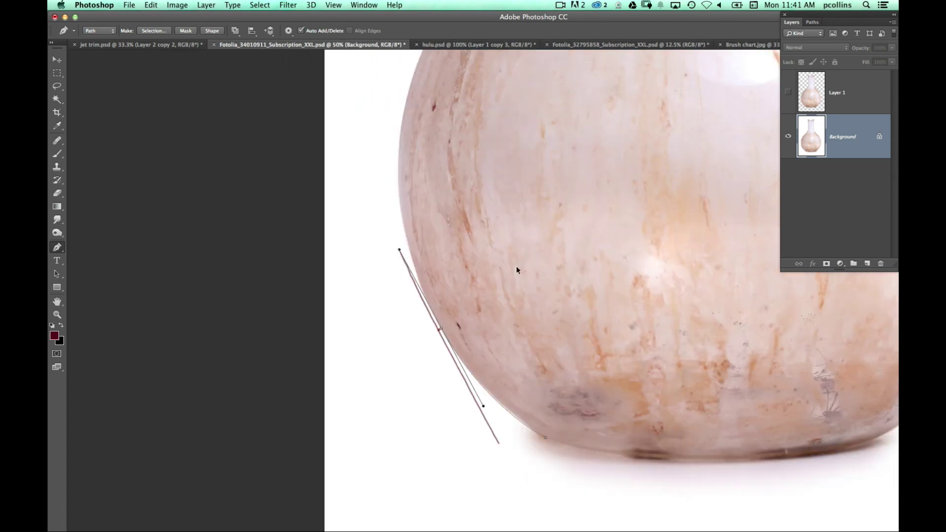
{"action": "scroll", "coordinate": [516, 270], "scroll_direction": "up", "scroll_amount": 2}
{"action": "left_click_drag", "start_coordinate": [356, 274], "coordinate": [412, 191]}
{"action": "scroll", "coordinate": [510, 155], "scroll_direction": "up", "scroll_amount": 5}
{"action": "scroll", "coordinate": [509, 155], "scroll_direction": "right", "scroll_amount": 3}
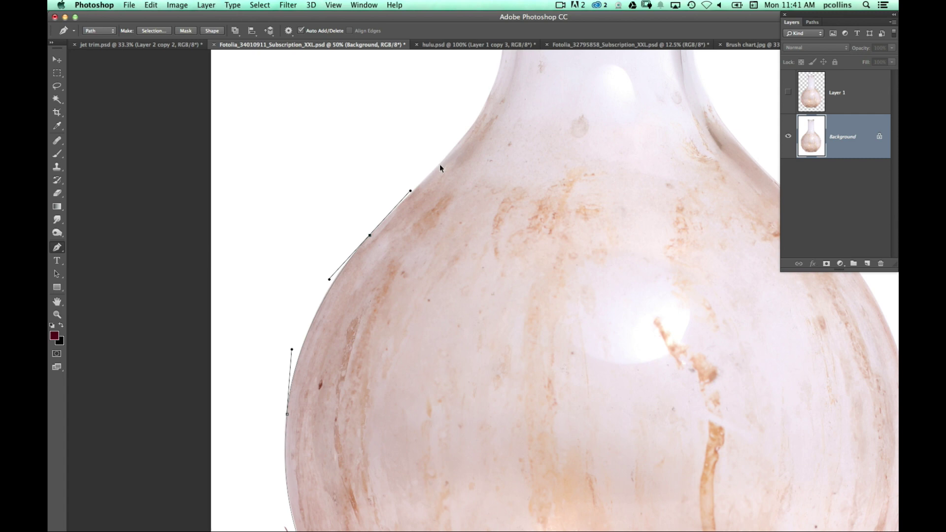
Brush a guide line with a cross tick along the straight slope between the left shoulder and the neck.
{"action": "key", "text": "b"}
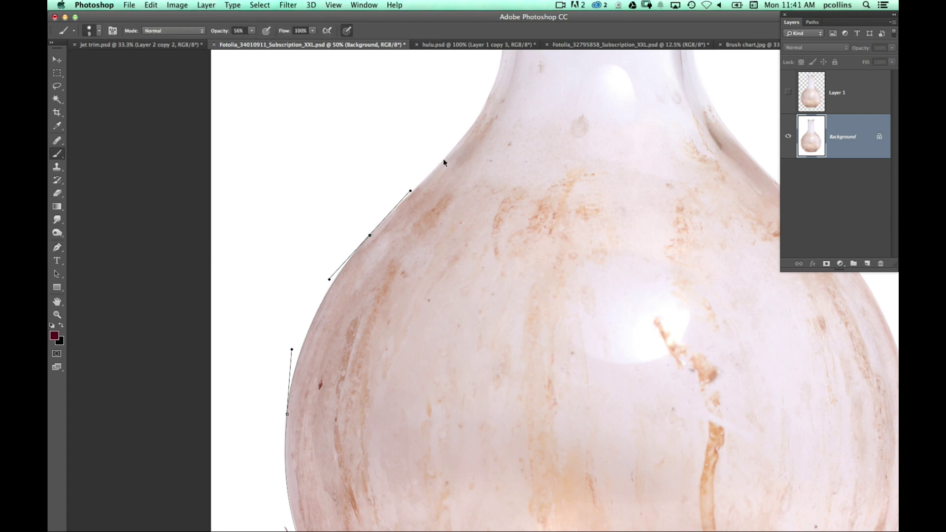
{"action": "left_click_drag", "start_coordinate": [416, 195], "coordinate": [447, 165]}
{"action": "left_click_drag", "start_coordinate": [447, 165], "coordinate": [438, 156]}
Add a Pen anchor at the cross tick, with its handles following the slope toward the neck.
{"action": "key", "text": "p"}
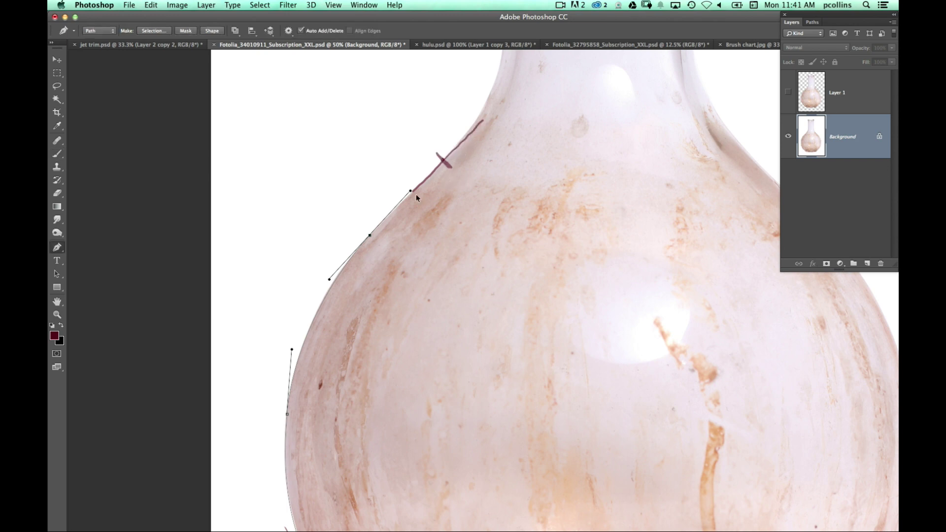
{"action": "left_click", "coordinate": [443, 160]}
{"action": "left_click", "coordinate": [475, 126]}
Extend the path with curved anchors around the neck's lower-left bend and partway up the neck's left edge.
{"action": "scroll", "coordinate": [527, 142], "scroll_direction": "up", "scroll_amount": 5}
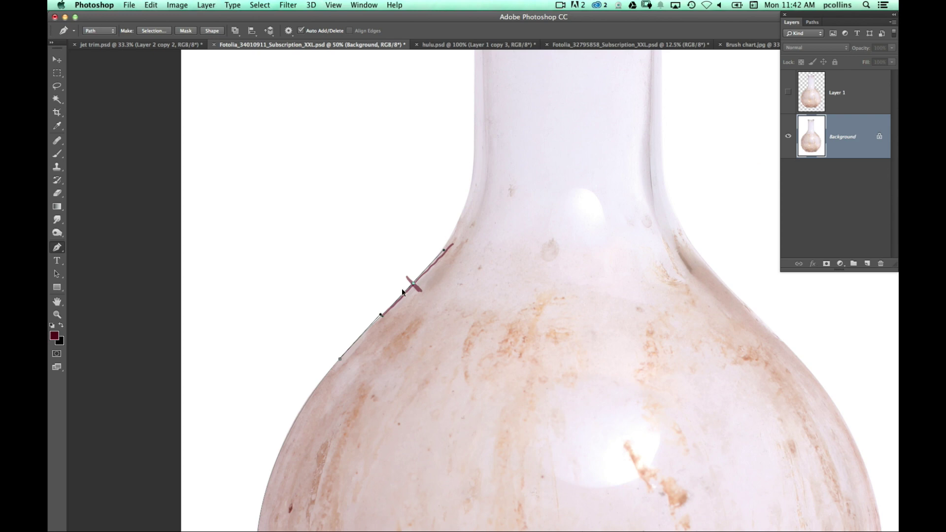
{"action": "left_click", "coordinate": [458, 222]}
{"action": "left_click_drag", "start_coordinate": [501, 195], "coordinate": [507, 296]}
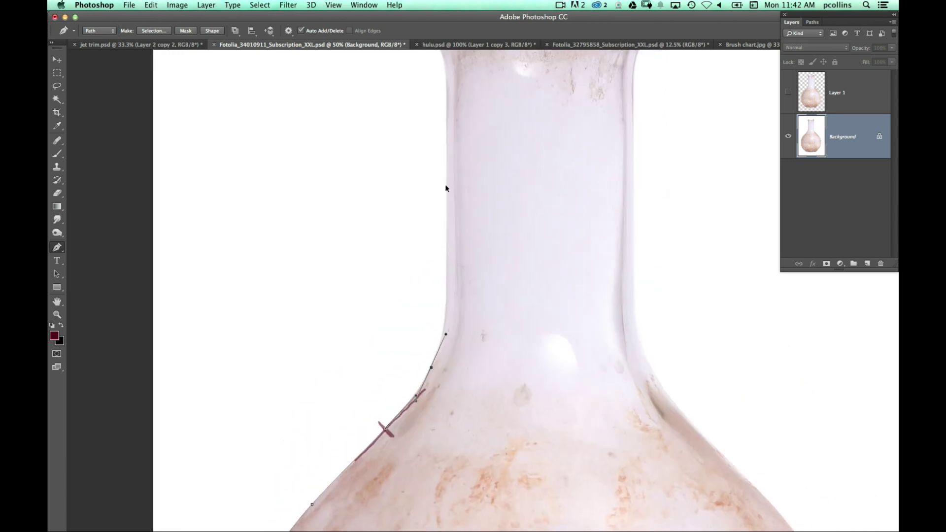
{"action": "left_click", "coordinate": [448, 184]}
{"action": "left_click_drag", "start_coordinate": [498, 128], "coordinate": [484, 263]}
{"action": "left_click_drag", "start_coordinate": [448, 351], "coordinate": [444, 277]}
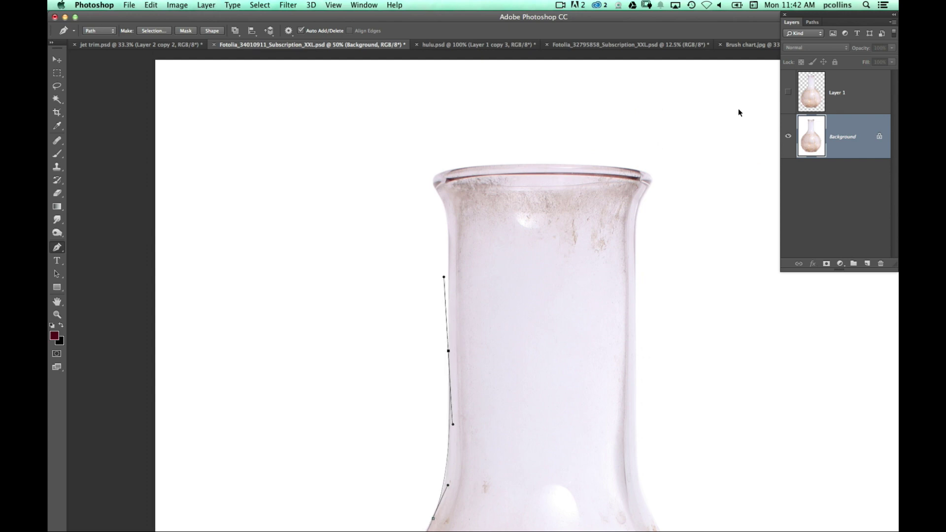
Undo the partial path and guide strokes until the completed Work Path outline around the whole flask is restored.
{"action": "left_click", "coordinate": [812, 22]}
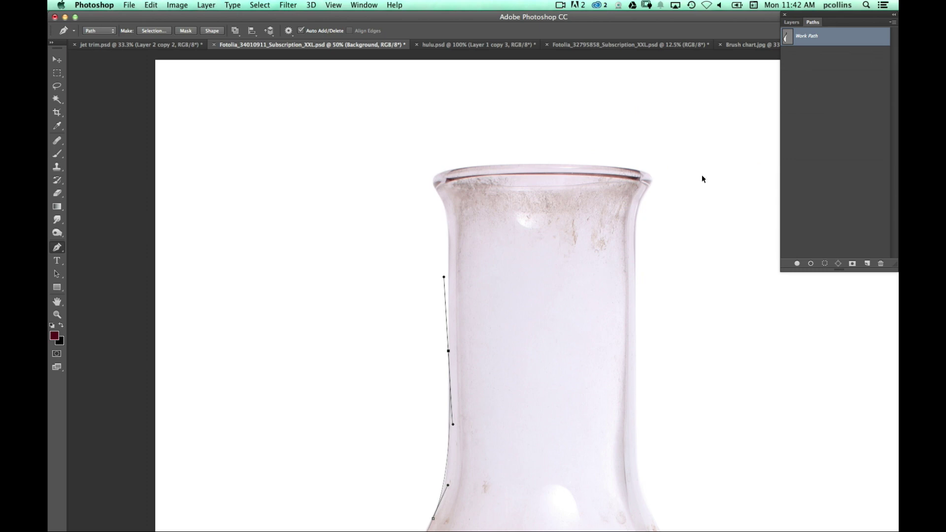
{"action": "key", "text": "super+minus"}
{"action": "key", "text": "super+minus"}
{"action": "key", "text": "super+alt+z"}
{"action": "key", "text": "super+alt+z"}
{"action": "key", "text": "super+alt+z"}
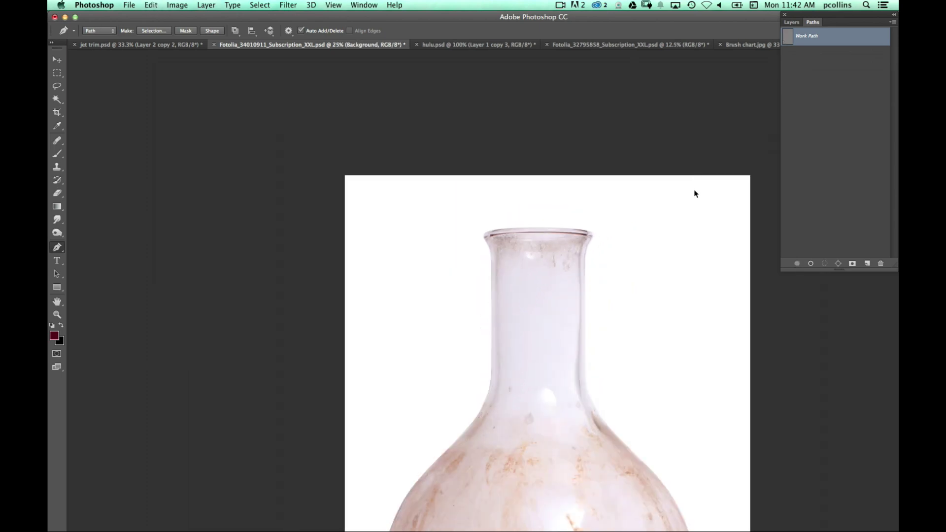
{"action": "key", "text": "super+alt+z"}
{"action": "key", "text": "super+minus"}
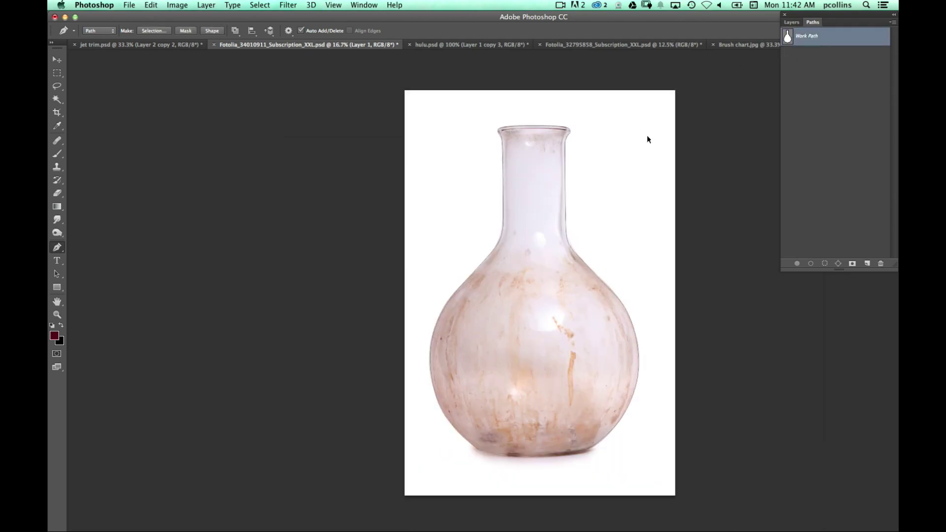
Select the flask outline path and apply it to Layer 1 as a vector mask.
{"action": "left_click", "coordinate": [56, 274]}
{"action": "left_click", "coordinate": [581, 260]}
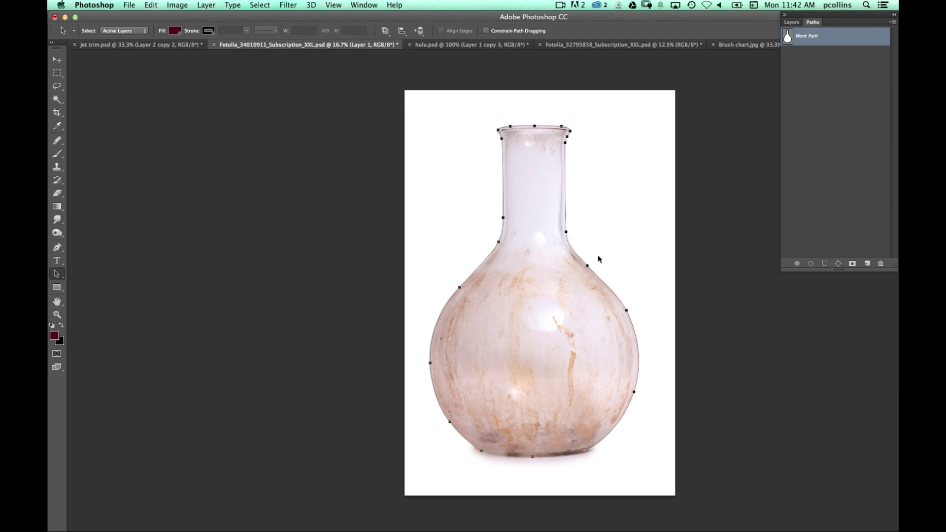
{"action": "left_click", "coordinate": [853, 264]}
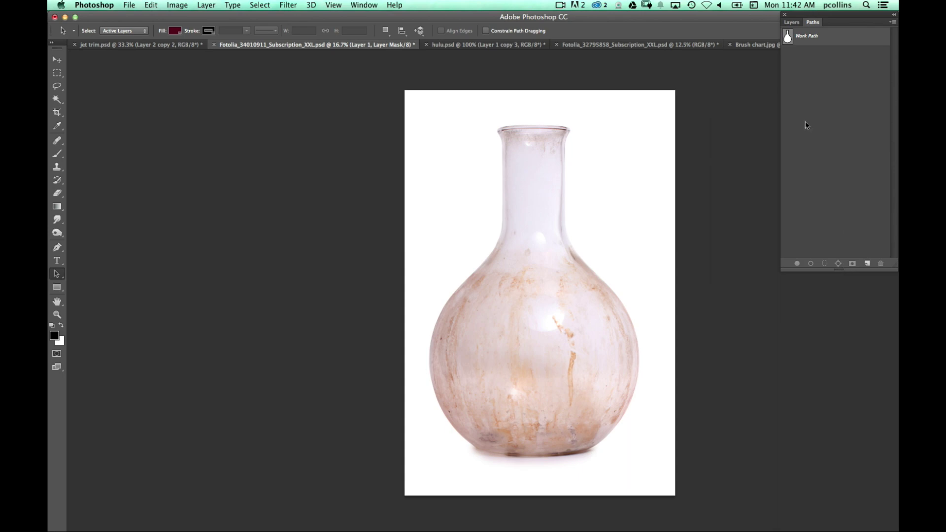
Show the masked Layer 1 and hide the Background layer to inspect the flask cutout around its neck.
{"action": "left_click", "coordinate": [793, 22]}
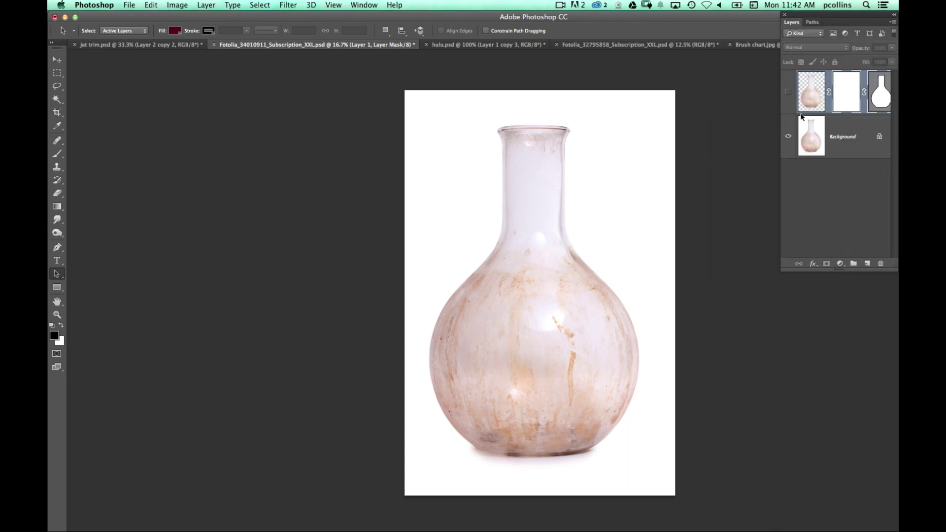
{"action": "left_click", "coordinate": [788, 91]}
{"action": "left_click", "coordinate": [788, 134]}
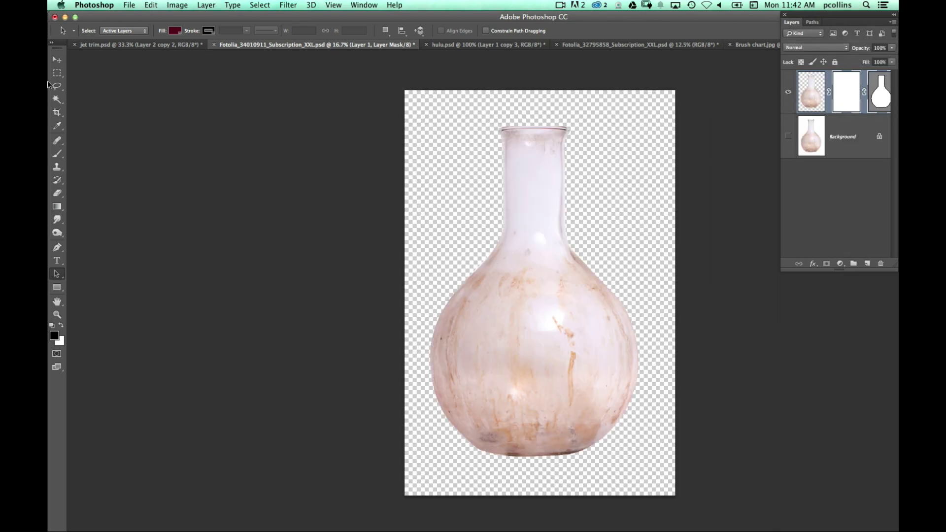
{"action": "left_click", "coordinate": [57, 60]}
{"action": "key", "text": "super+equal"}
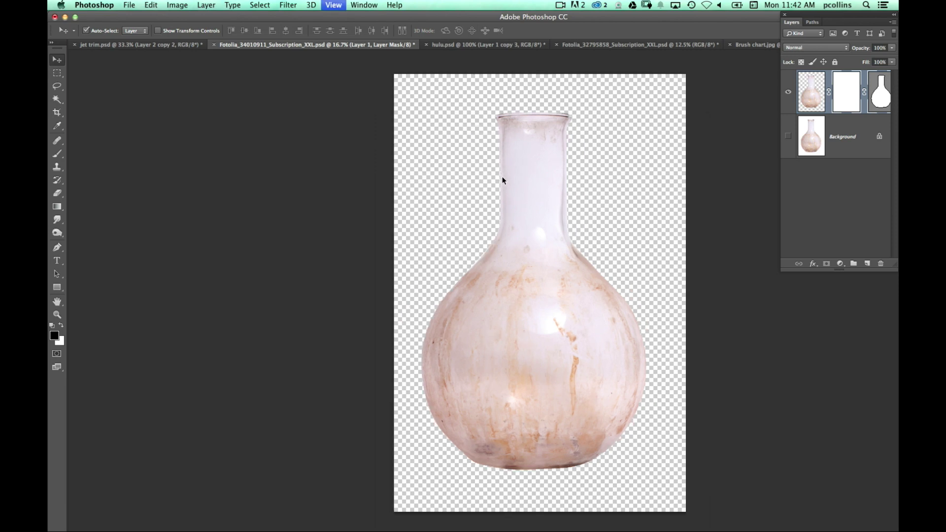
{"action": "left_click_drag", "start_coordinate": [581, 199], "coordinate": [442, 268]}
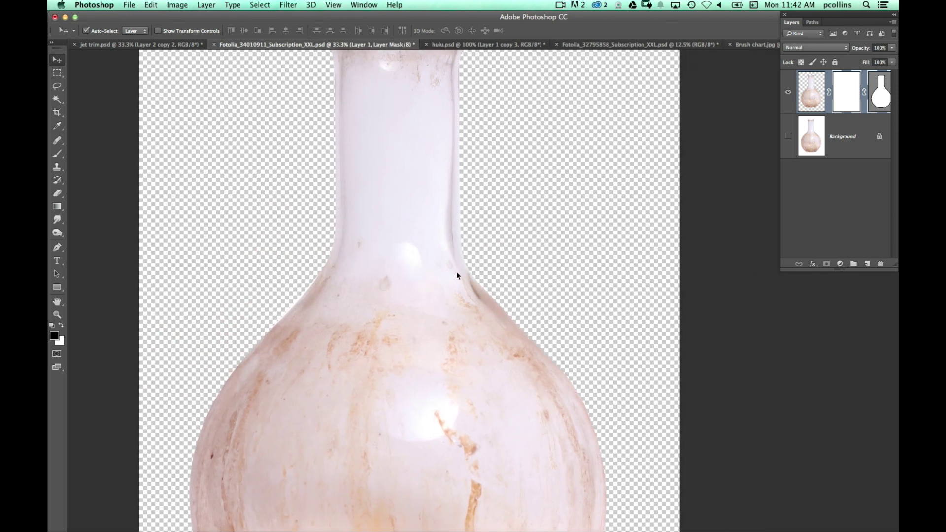
Select the vector mask path and shift its anchor at the lower right edge of the neck outward.
{"action": "left_click", "coordinate": [56, 274]}
{"action": "left_click", "coordinate": [461, 261]}
{"action": "left_click_drag", "start_coordinate": [461, 242], "coordinate": [475, 243]}
{"action": "key", "text": "super+z"}
{"action": "left_click_drag", "start_coordinate": [68, 276], "coordinate": [93, 271]}
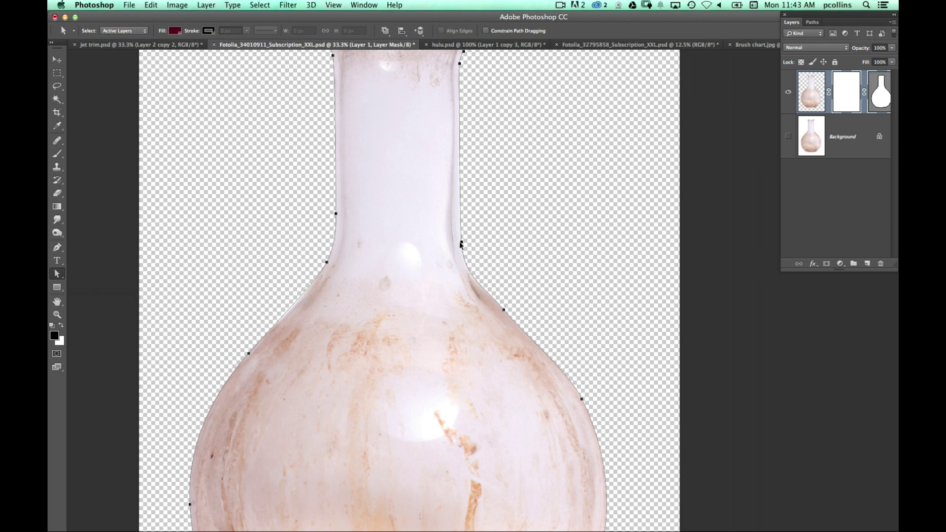
{"action": "left_click_drag", "start_coordinate": [463, 246], "coordinate": [474, 243]}
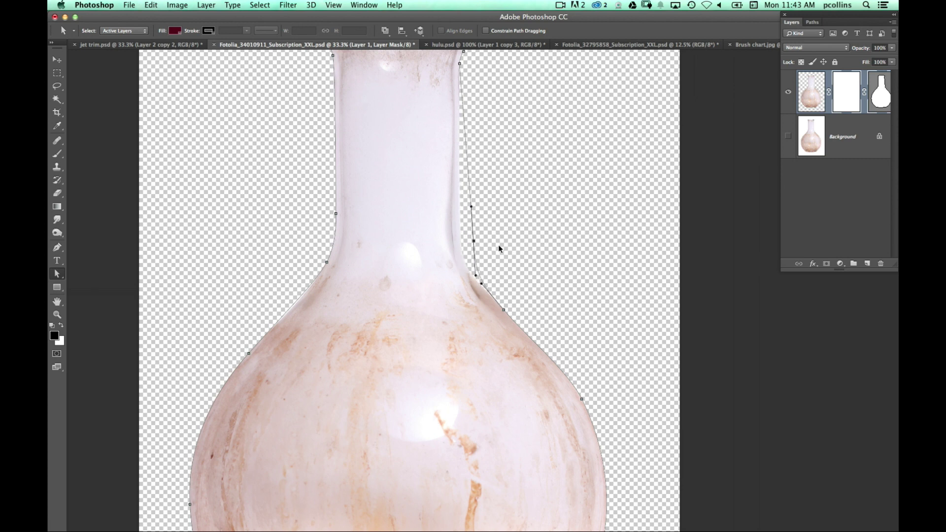
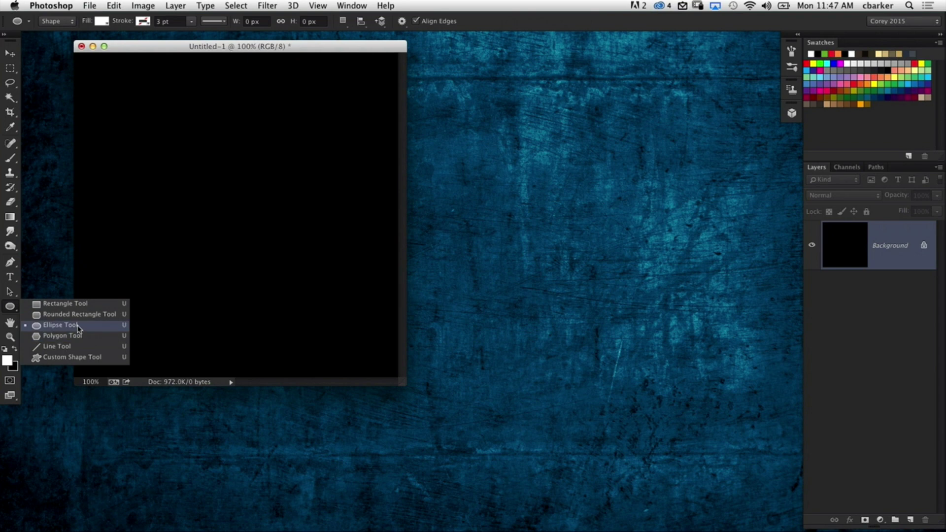
Draw a white ellipse shape layer about 281 by 396 px on the black canvas and select its path.
{"action": "left_click", "coordinate": [79, 329]}
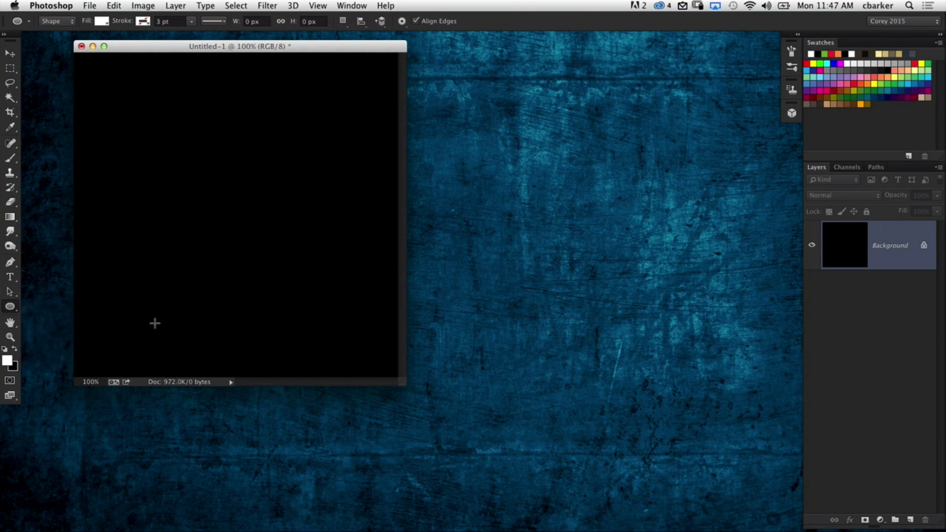
{"action": "left_click", "coordinate": [58, 23]}
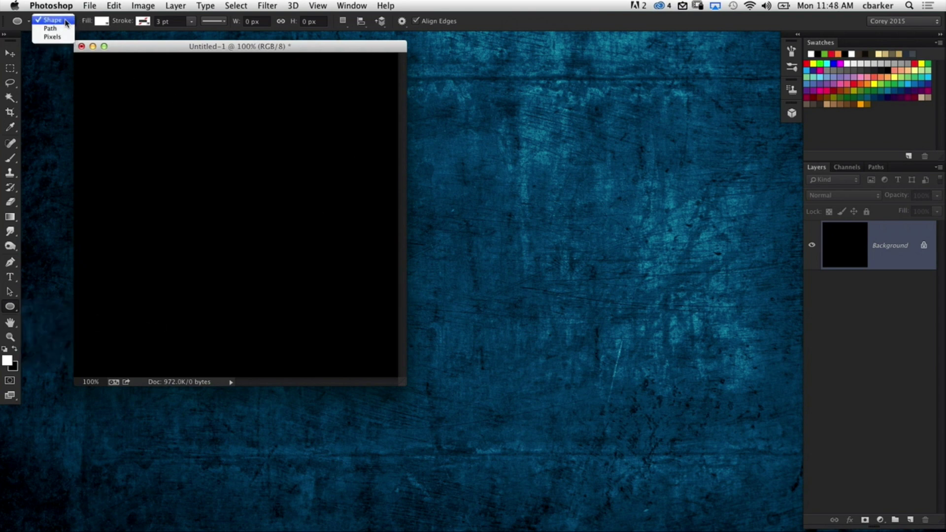
{"action": "left_click", "coordinate": [64, 22]}
{"action": "left_click_drag", "start_coordinate": [142, 99], "coordinate": [302, 322]}
{"action": "key", "text": "a"}
{"action": "mouse_move", "coordinate": [184, 263]}
{"action": "left_mouse_down"}
{"action": "mouse_move", "coordinate": [207, 266]}
{"action": "mouse_move", "coordinate": [198, 263]}
{"action": "left_mouse_up"}
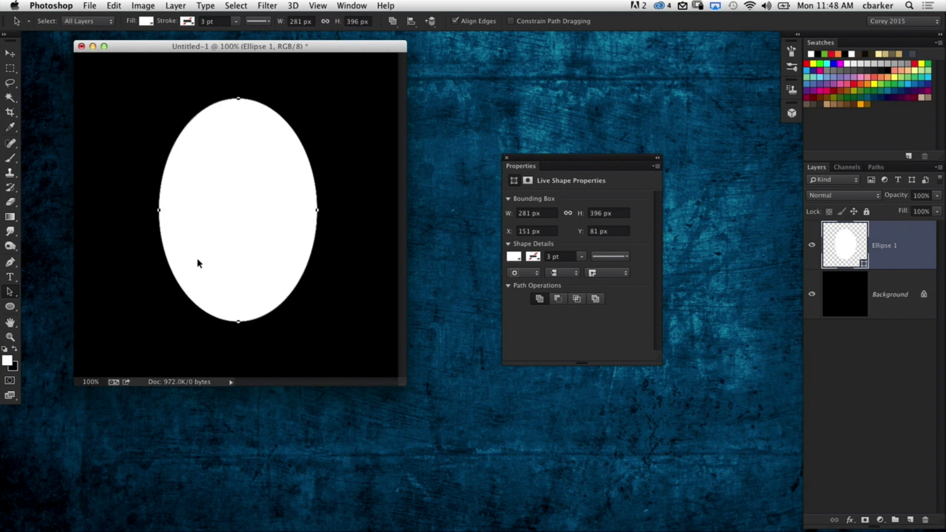
Remove the fill from the ellipse shape.
{"action": "left_click", "coordinate": [146, 21]}
{"action": "left_click", "coordinate": [101, 44]}
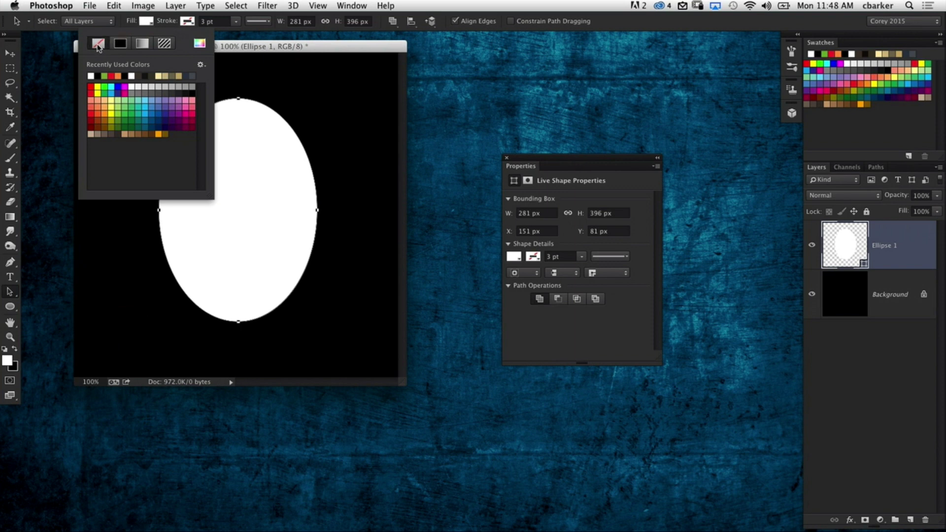
{"action": "left_click", "coordinate": [261, 60]}
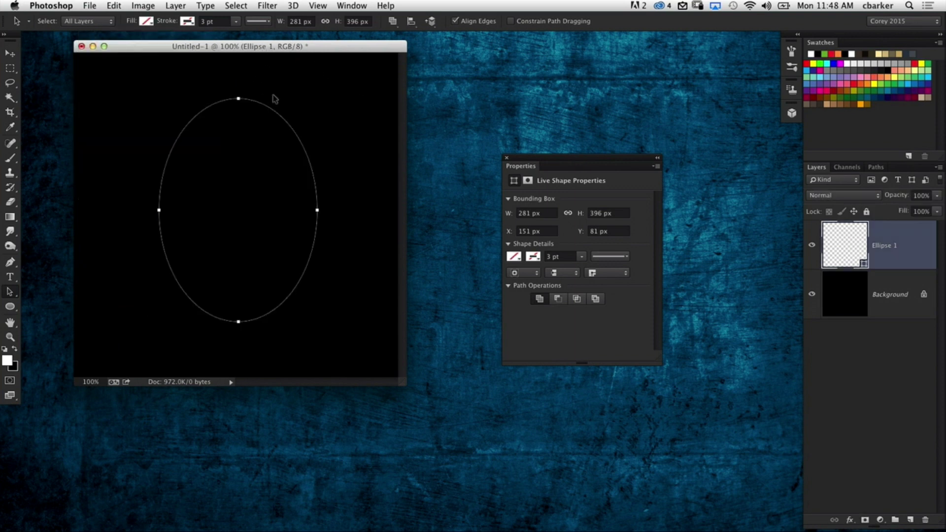
Give the ellipse a solid orange-red stroke and set the stroke width to 10 pt.
{"action": "left_click", "coordinate": [192, 24]}
{"action": "left_click_drag", "start_coordinate": [300, 46], "coordinate": [298, 47]}
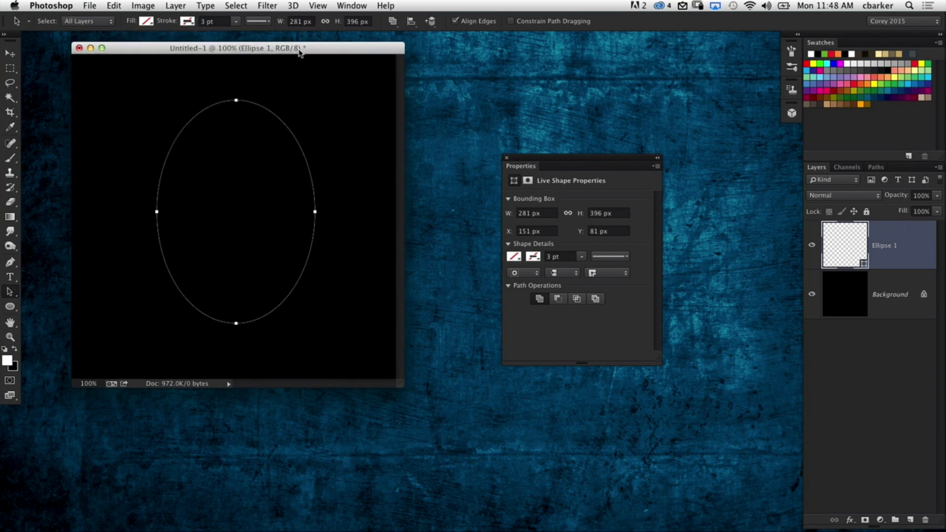
{"action": "left_click", "coordinate": [191, 23]}
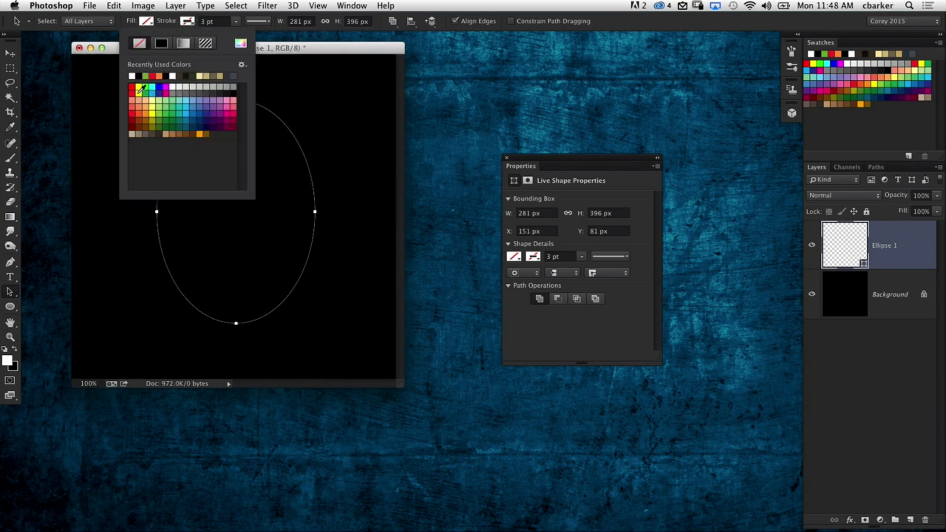
{"action": "left_click", "coordinate": [303, 50]}
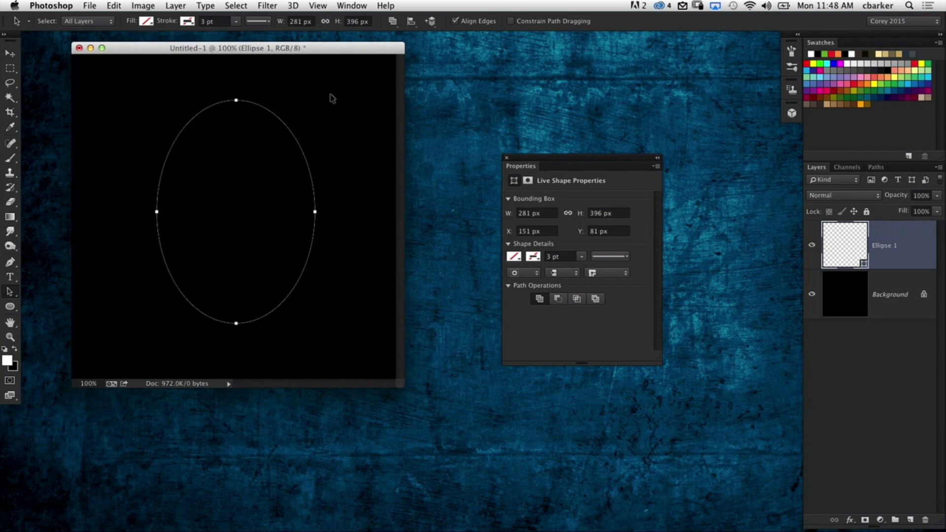
{"action": "left_click_drag", "start_coordinate": [336, 49], "coordinate": [340, 50]}
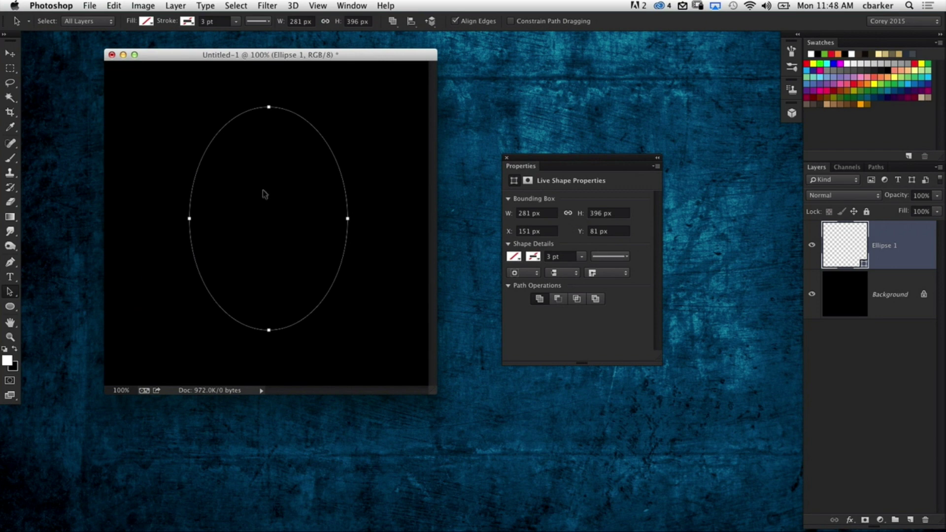
{"action": "left_click", "coordinate": [191, 21]}
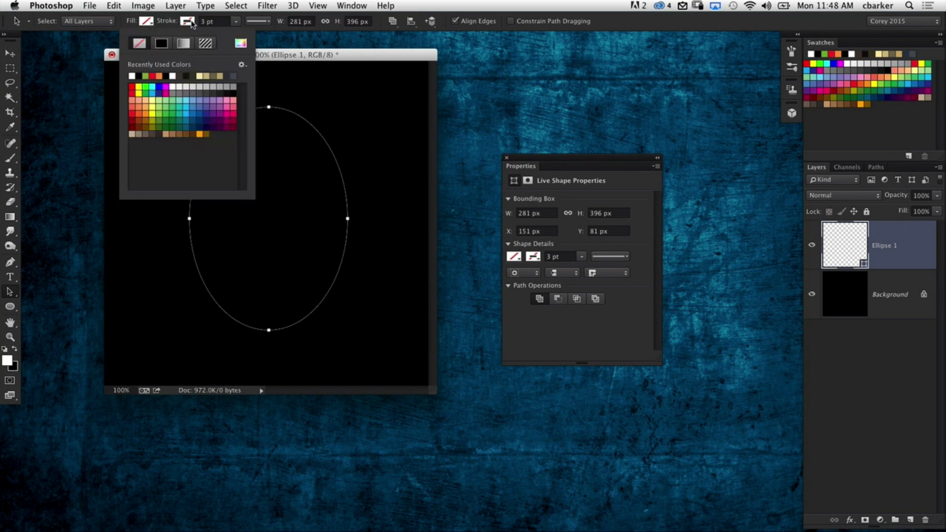
{"action": "left_click", "coordinate": [142, 107]}
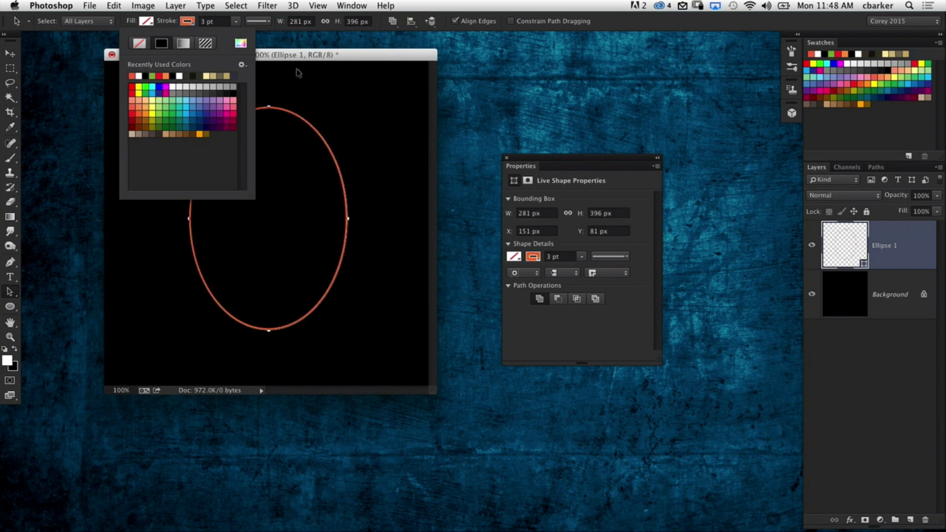
{"action": "left_click", "coordinate": [311, 63]}
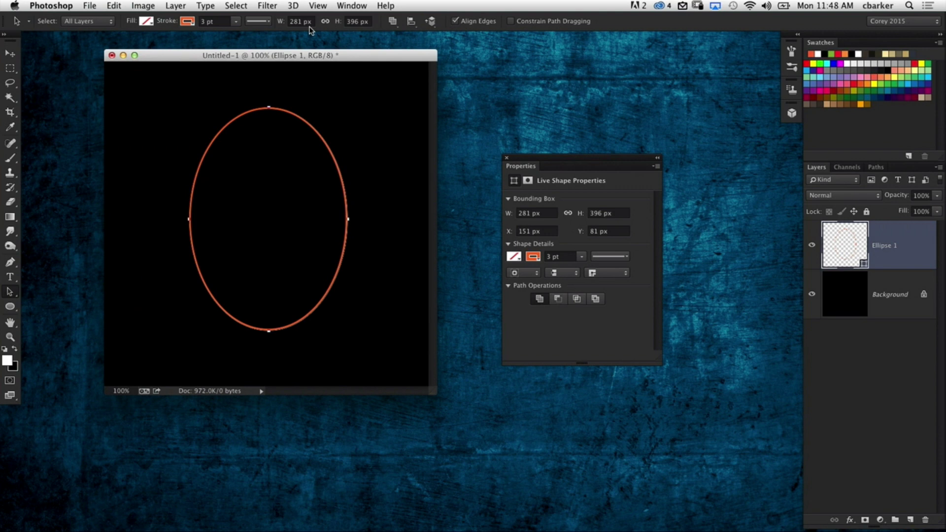
{"action": "left_click", "coordinate": [217, 21]}
{"action": "type", "text": "10"}
{"action": "key", "text": "Return"}
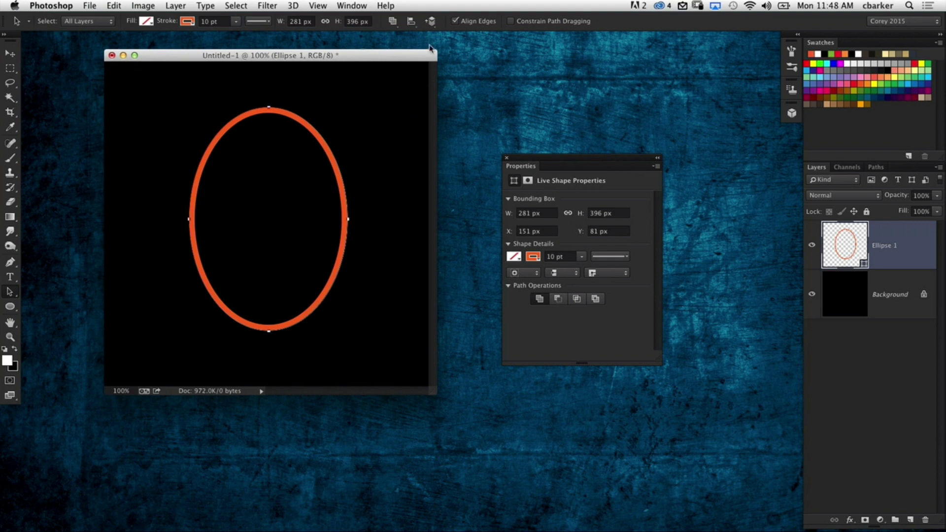
Change the ellipse's stroke to the dashed preset and align it to the outside of the path.
{"action": "left_click", "coordinate": [262, 23]}
{"action": "left_click", "coordinate": [271, 72]}
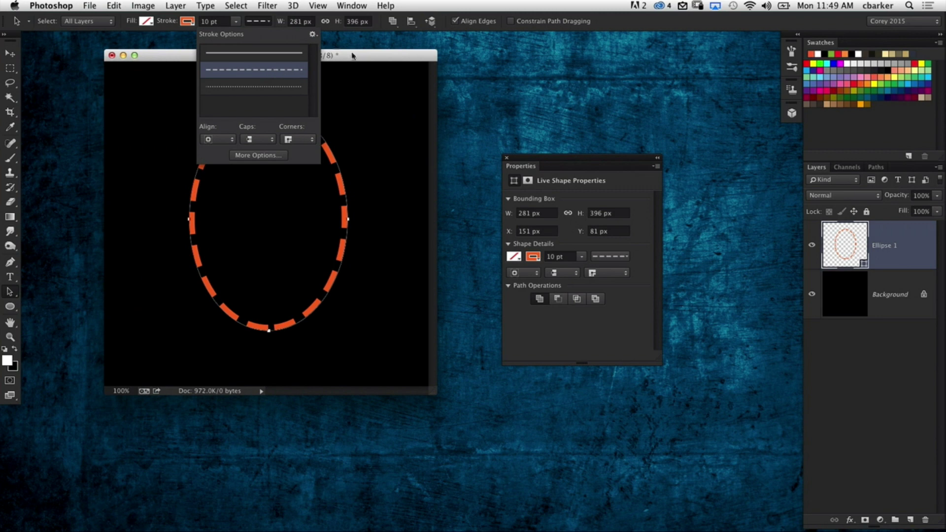
{"action": "left_click", "coordinate": [217, 142]}
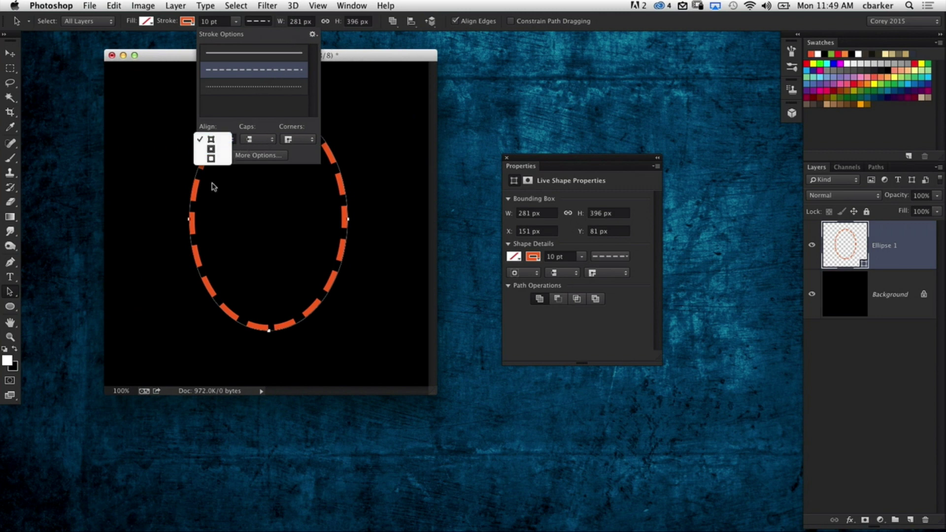
{"action": "left_click", "coordinate": [216, 163]}
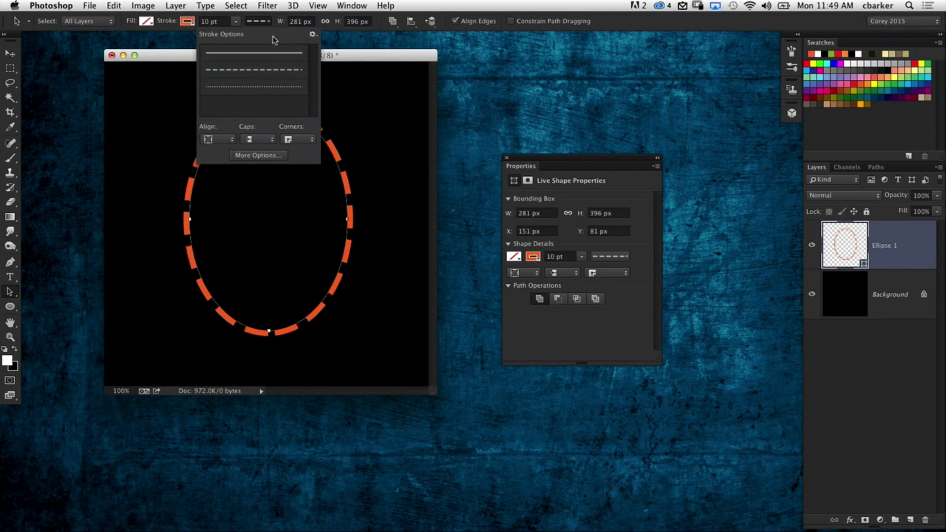
Customize the ellipse's dashed stroke with a dash of 6 and a gap of 7.
{"action": "left_click", "coordinate": [256, 156]}
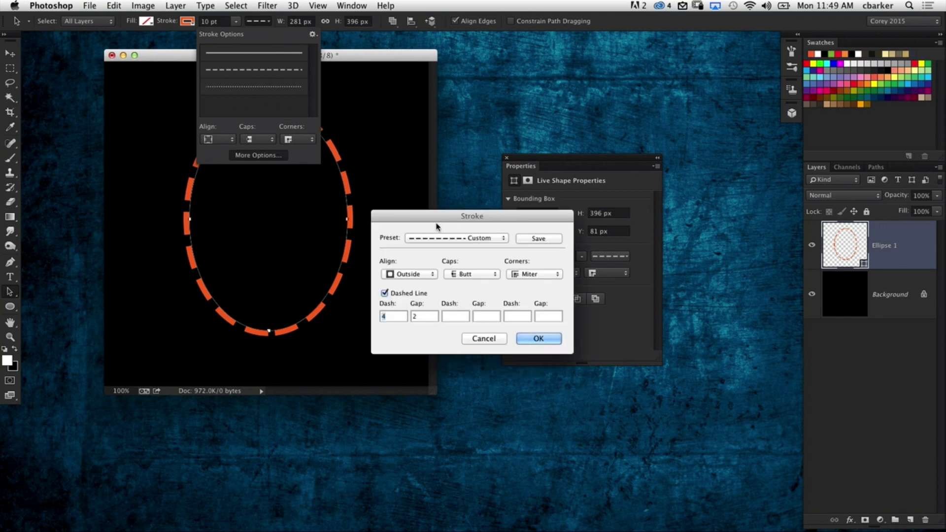
{"action": "left_click_drag", "start_coordinate": [436, 218], "coordinate": [513, 208]}
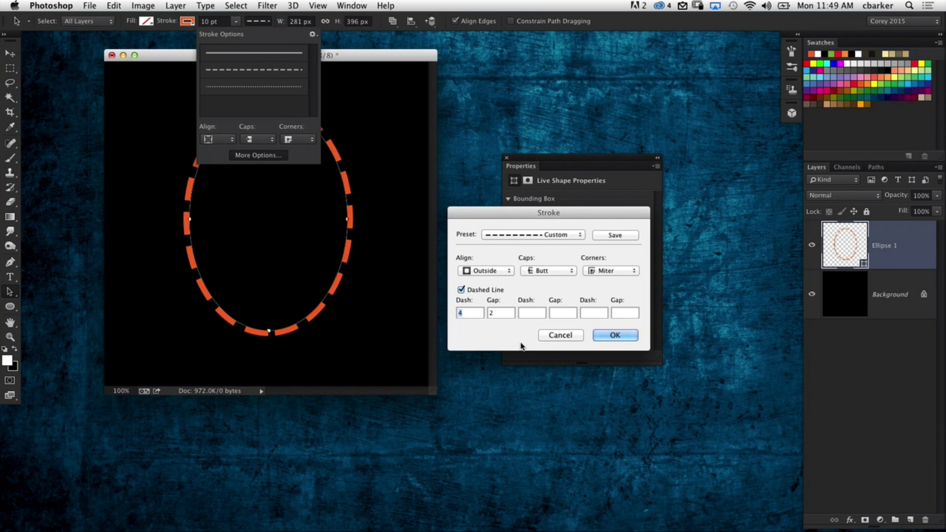
{"action": "type", "text": "6"}
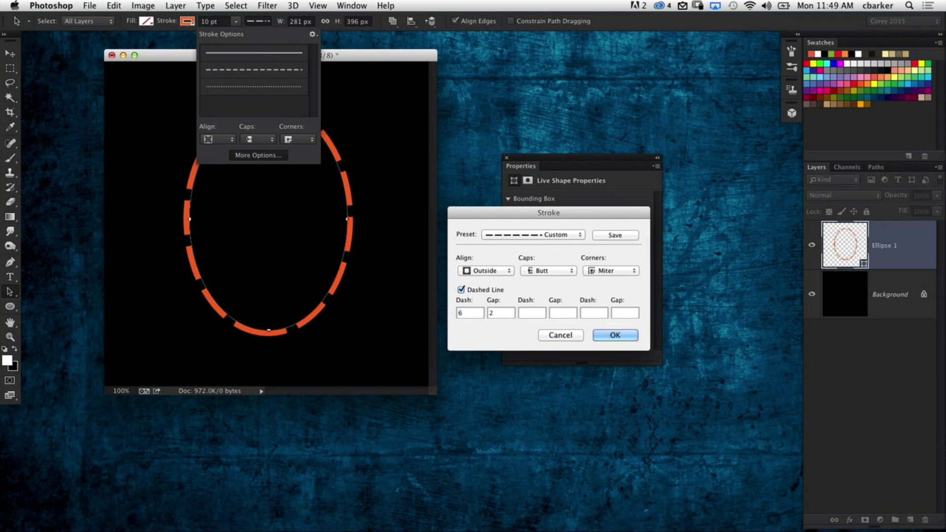
{"action": "key", "text": "Tab"}
{"action": "type", "text": "5"}
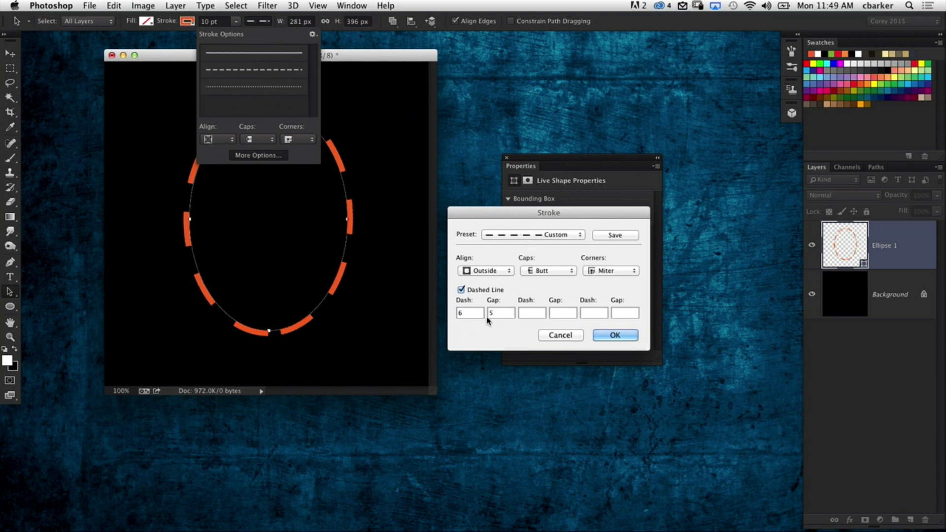
{"action": "key", "text": "BackSpace"}
{"action": "type", "text": "7"}
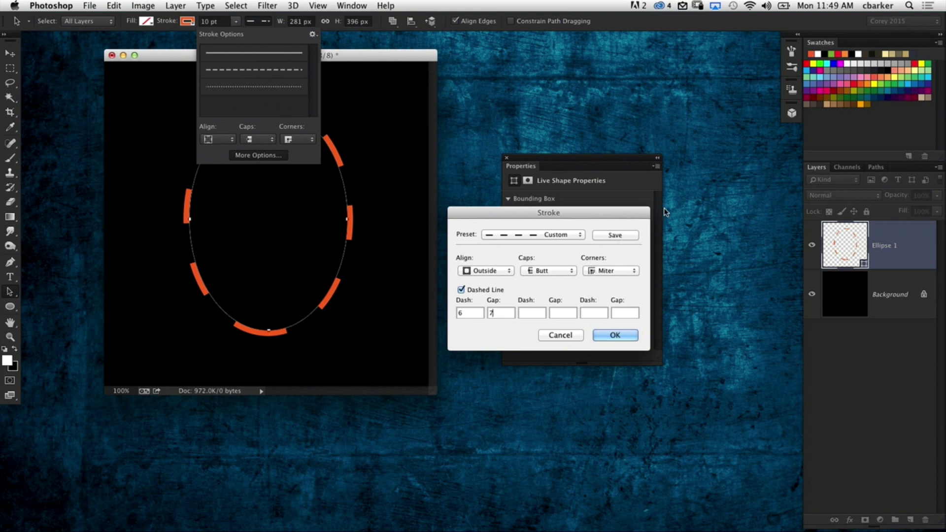
Set the dashed stroke's caps to Round and its dash length to 5, and apply the custom stroke options.
{"action": "left_click", "coordinate": [564, 271]}
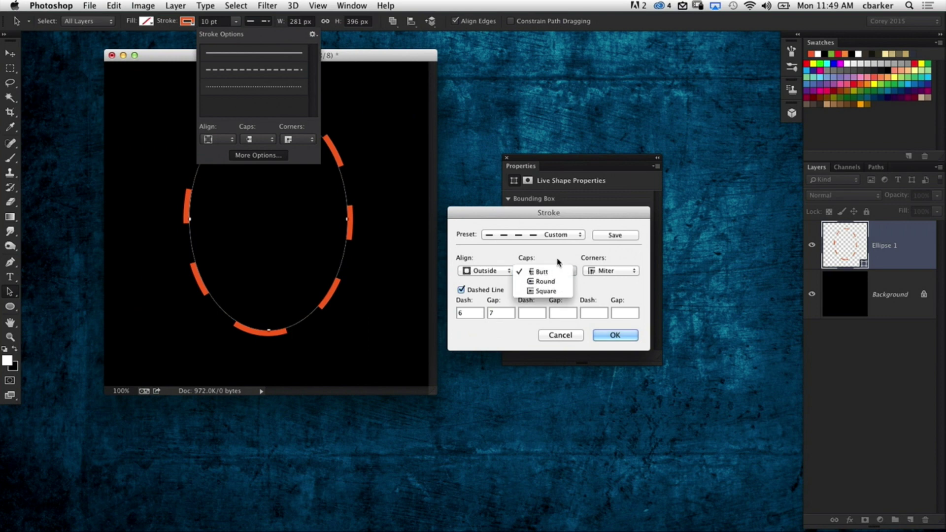
{"action": "left_click", "coordinate": [565, 282]}
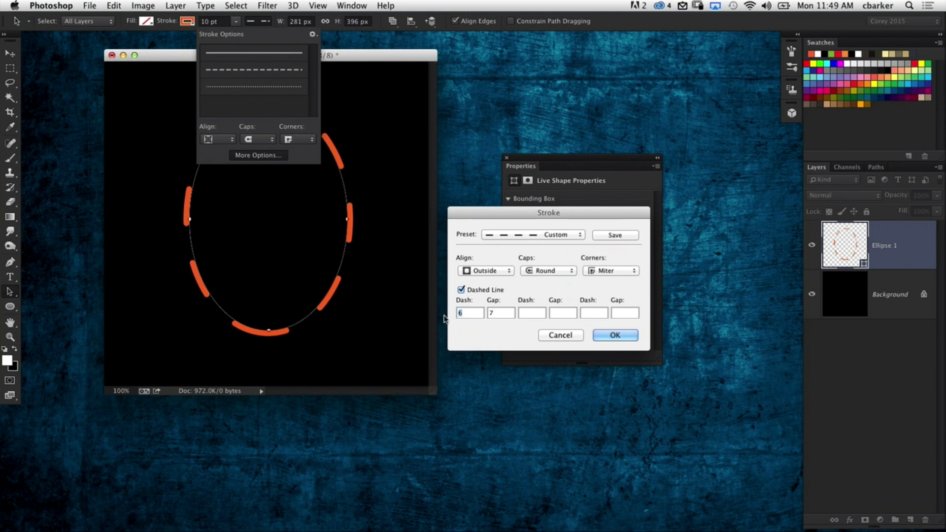
{"action": "double_click", "coordinate": [460, 313]}
{"action": "type", "text": "5"}
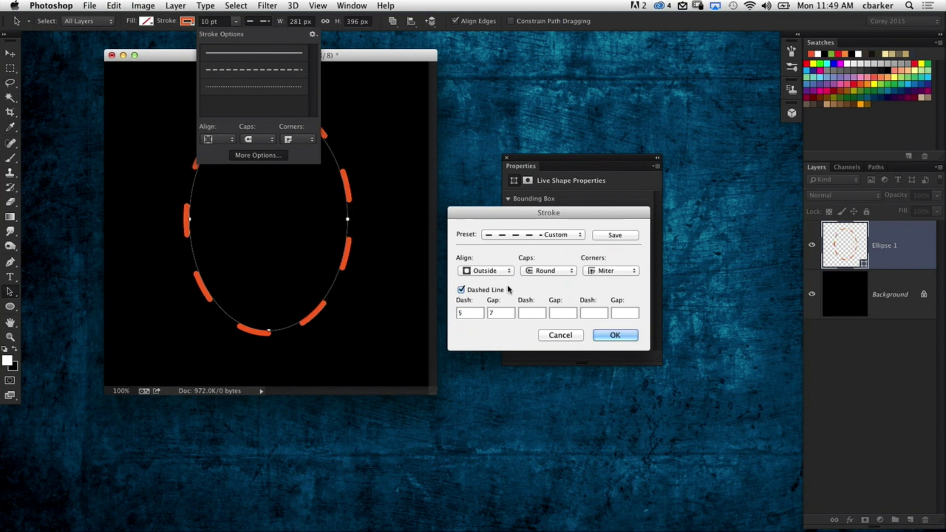
{"action": "left_click", "coordinate": [619, 335]}
{"action": "left_click", "coordinate": [353, 59]}
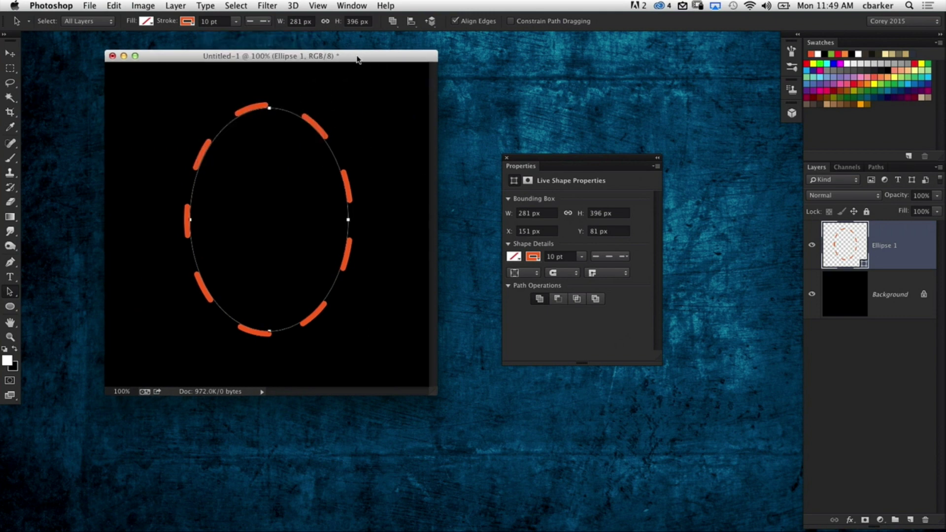
Create a new 3D extrusion from the selected dashed ellipse path.
{"action": "left_click_drag", "start_coordinate": [352, 60], "coordinate": [365, 87]}
{"action": "mouse_move", "coordinate": [341, 514]}
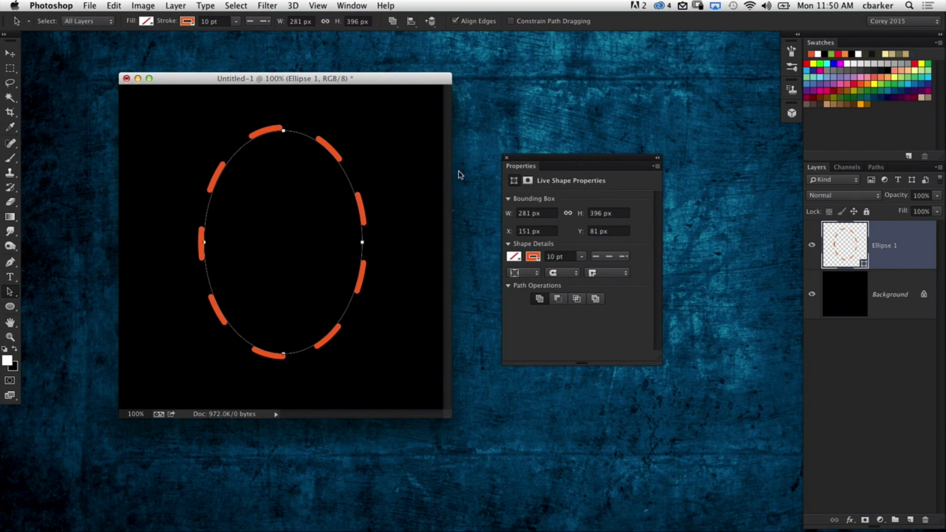
{"action": "left_click", "coordinate": [293, 6]}
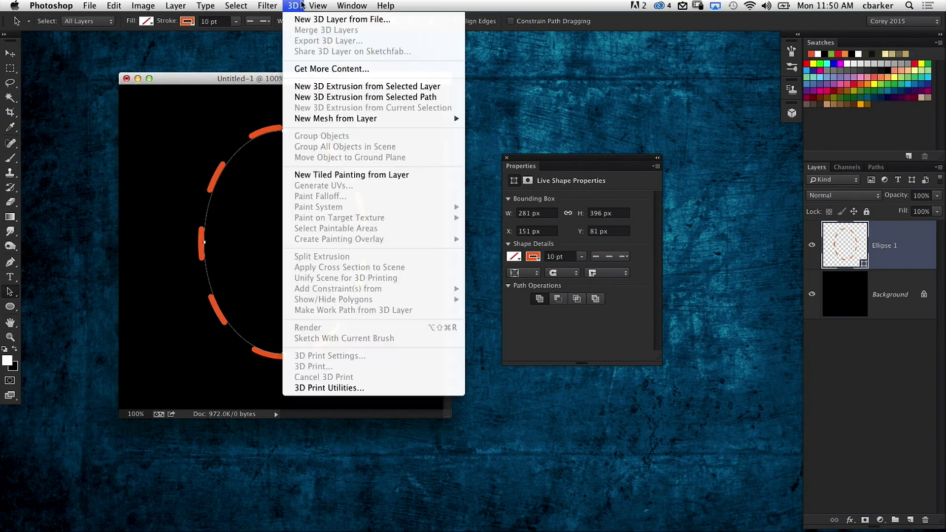
{"action": "left_click", "coordinate": [428, 98]}
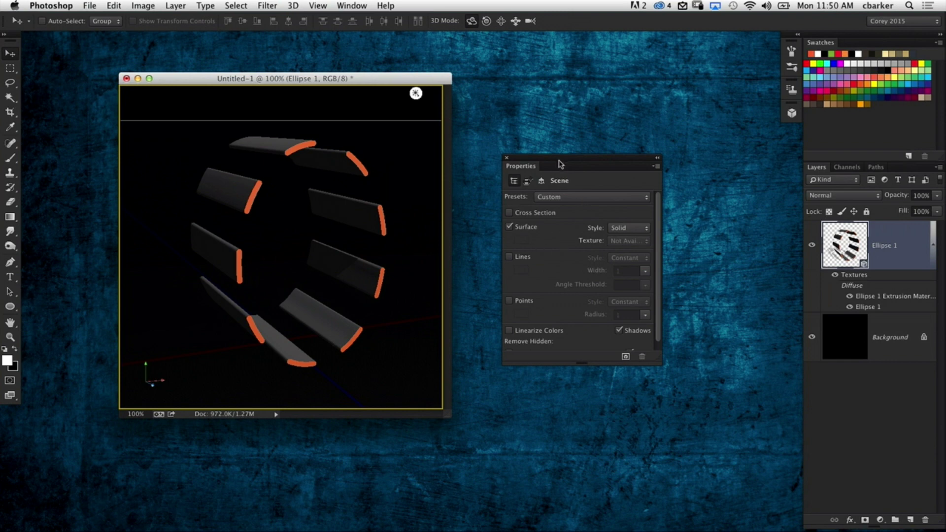
Show the list of 3D scene objects beside the Properties and enlarge the document window around the extrusion.
{"action": "left_click_drag", "start_coordinate": [560, 163], "coordinate": [621, 152]}
{"action": "left_click", "coordinate": [351, 5]}
{"action": "left_click", "coordinate": [650, 171]}
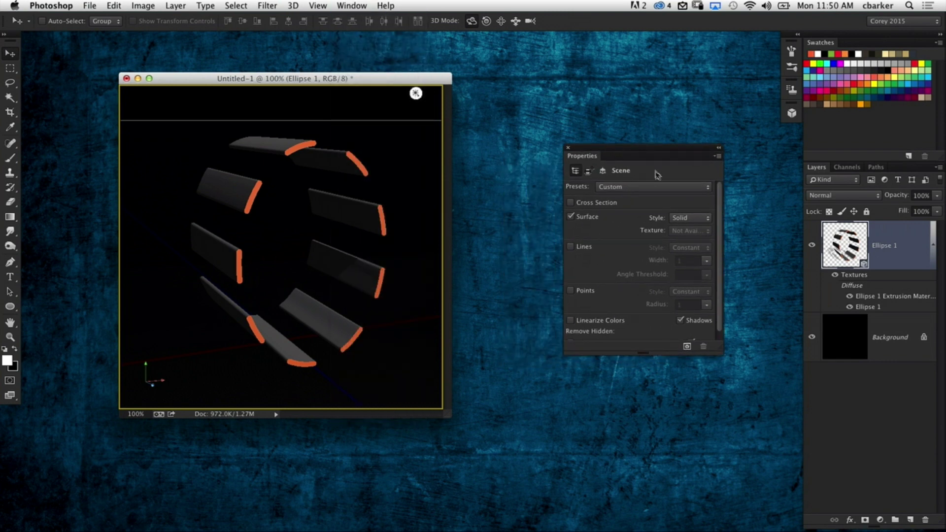
{"action": "left_click_drag", "start_coordinate": [707, 104], "coordinate": [698, 87]}
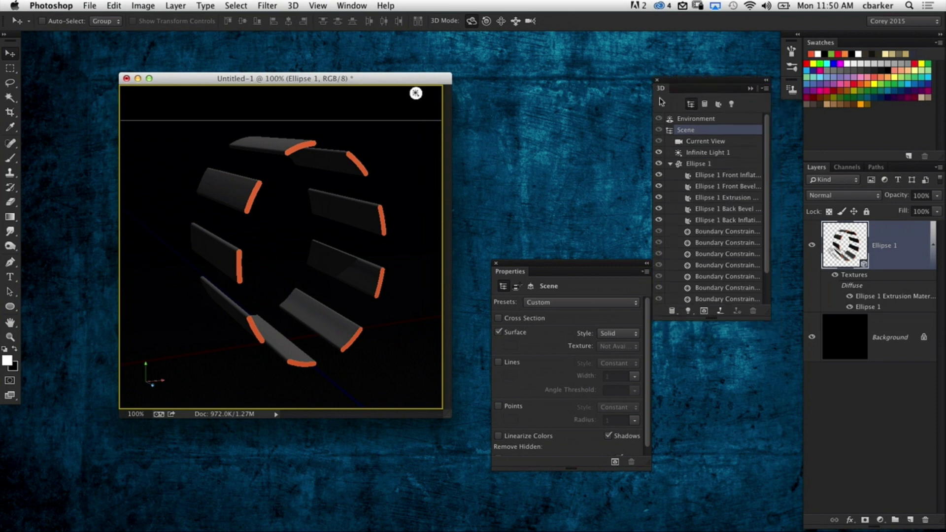
{"action": "left_click_drag", "start_coordinate": [450, 418], "coordinate": [505, 477]}
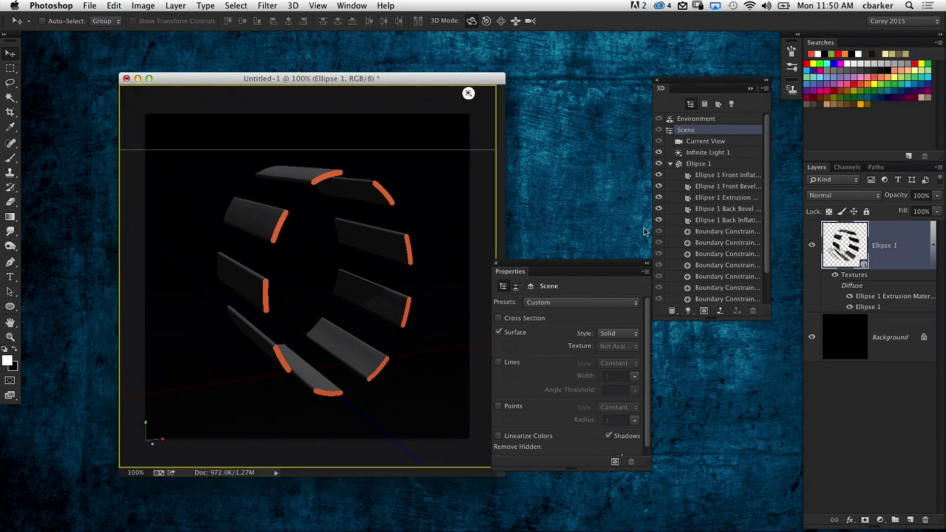
Select the Ellipse 1 mesh in the 3D scene and increase its extrusion depth to about 6369.62.
{"action": "left_click", "coordinate": [705, 164]}
{"action": "left_click_drag", "start_coordinate": [587, 264], "coordinate": [600, 187]}
{"action": "left_click_drag", "start_coordinate": [597, 335], "coordinate": [634, 330]}
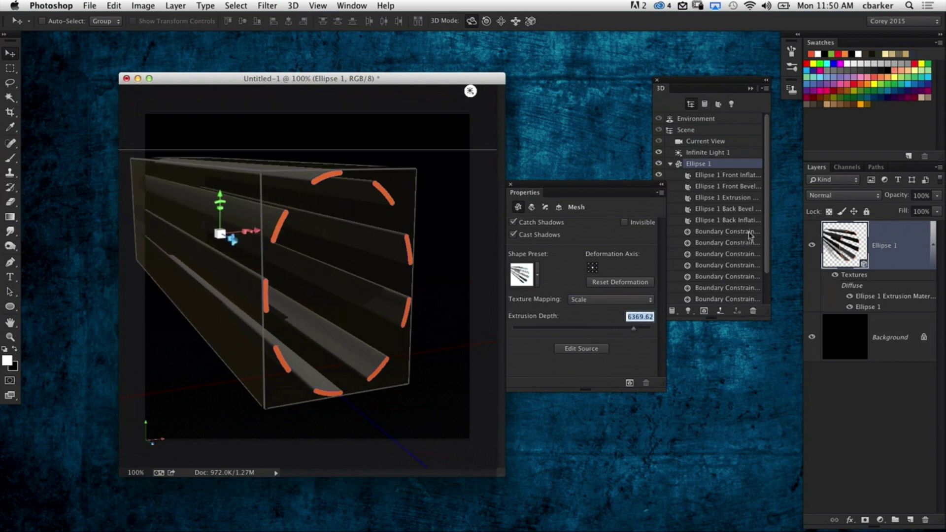
Bring up the Deform settings for the Ellipse 1 mesh and rotate the extrusion to show its long side.
{"action": "left_click", "coordinate": [549, 209]}
{"action": "left_click", "coordinate": [532, 208]}
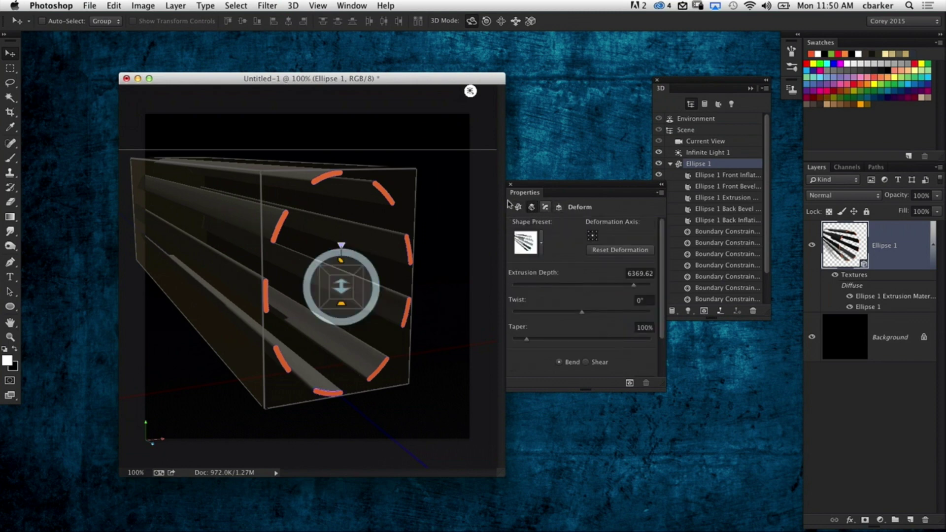
{"action": "left_click_drag", "start_coordinate": [542, 191], "coordinate": [580, 161]}
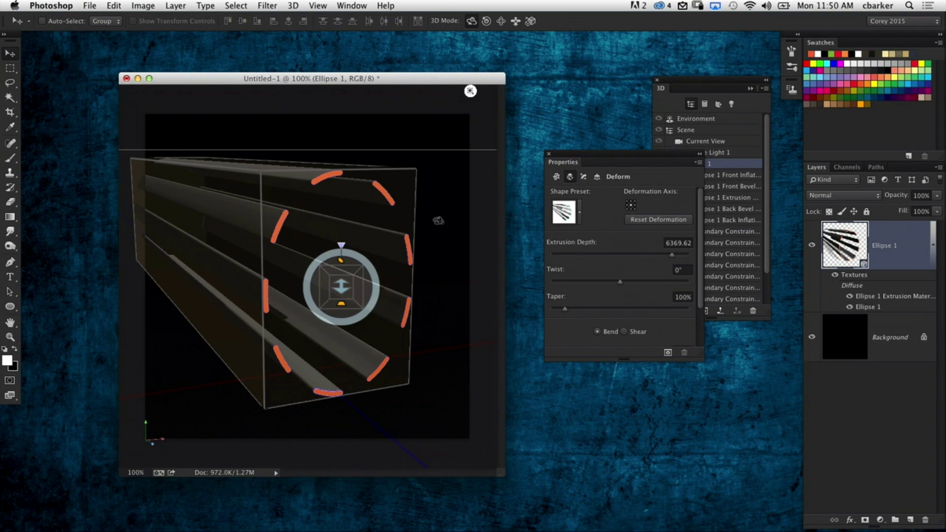
{"action": "left_click_drag", "start_coordinate": [445, 254], "coordinate": [611, 212]}
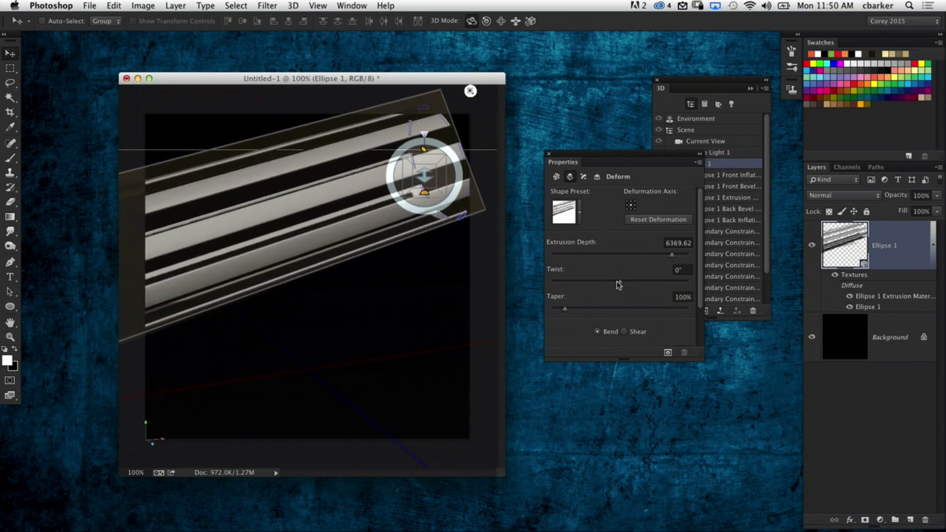
Set the extrusion's twist to about -621° and reorient the 3D view to a close diagonal shot of the mesh.
{"action": "left_click_drag", "start_coordinate": [619, 286], "coordinate": [599, 282]}
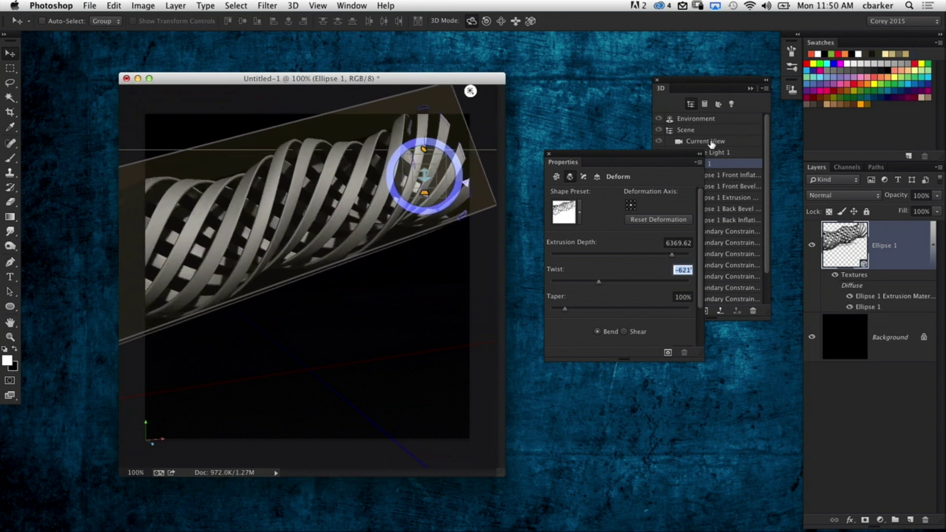
{"action": "left_click_drag", "start_coordinate": [365, 312], "coordinate": [352, 361]}
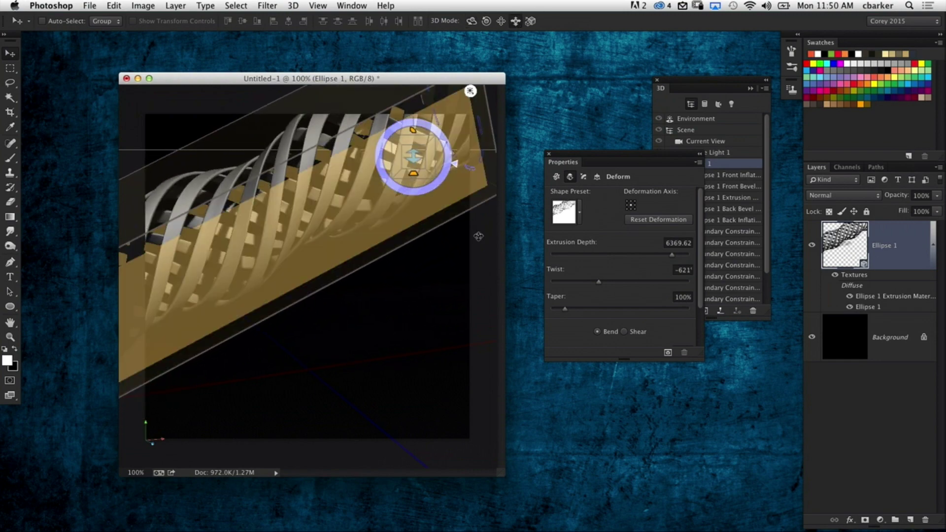
{"action": "left_click", "coordinate": [467, 299]}
{"action": "left_click_drag", "start_coordinate": [459, 319], "coordinate": [485, 387]}
{"action": "left_click", "coordinate": [472, 22]}
{"action": "left_click_drag", "start_coordinate": [451, 267], "coordinate": [507, 109]}
{"action": "left_click_drag", "start_coordinate": [449, 279], "coordinate": [470, 227]}
{"action": "left_click", "coordinate": [516, 21]}
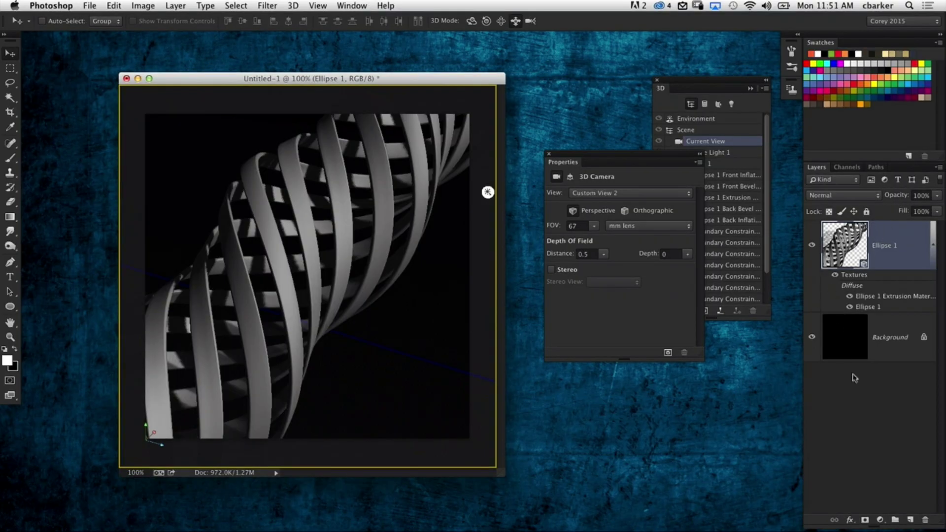
Add a Gradient Map adjustment layer above the Ellipse 1 layer and open its gradient for editing.
{"action": "left_click", "coordinate": [880, 519]}
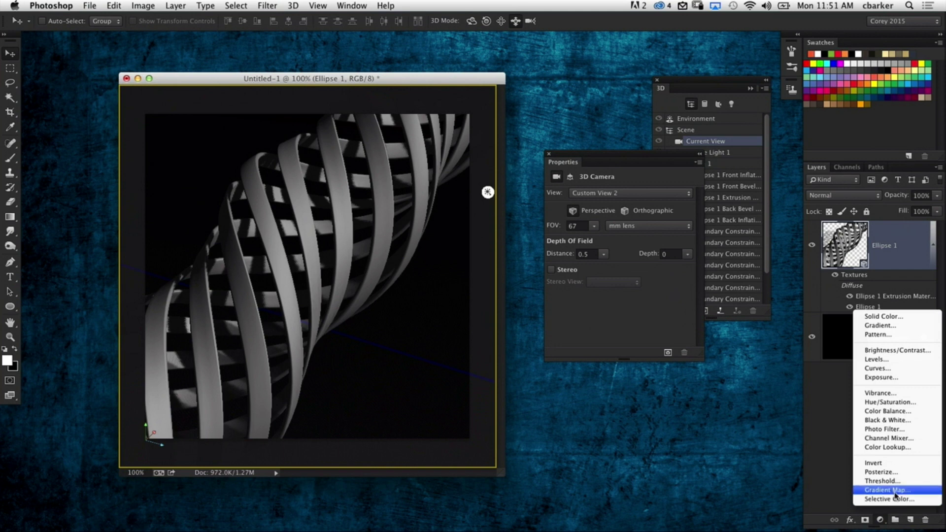
{"action": "left_click", "coordinate": [896, 493]}
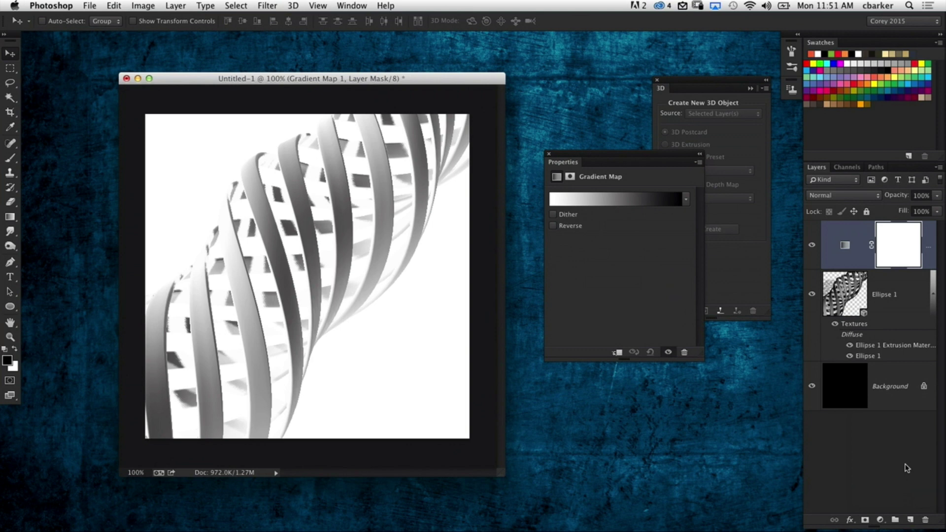
{"action": "left_click_drag", "start_coordinate": [680, 92], "coordinate": [771, 63]}
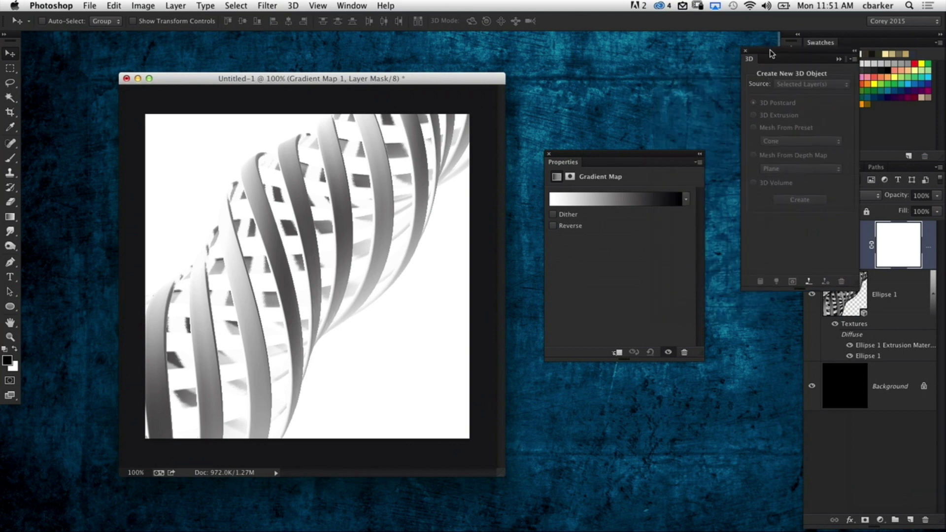
{"action": "left_click", "coordinate": [605, 204]}
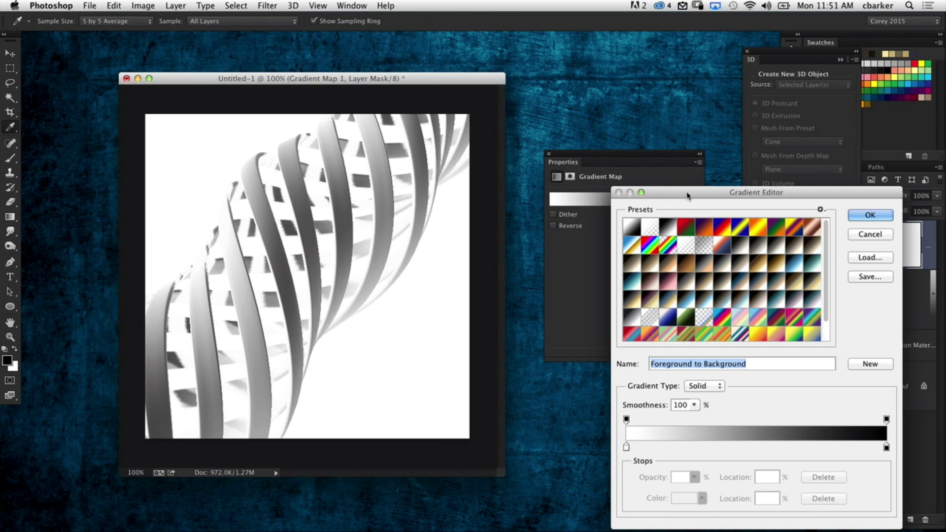
{"action": "left_click_drag", "start_coordinate": [812, 191], "coordinate": [754, 84]}
{"action": "left_click", "coordinate": [753, 102]}
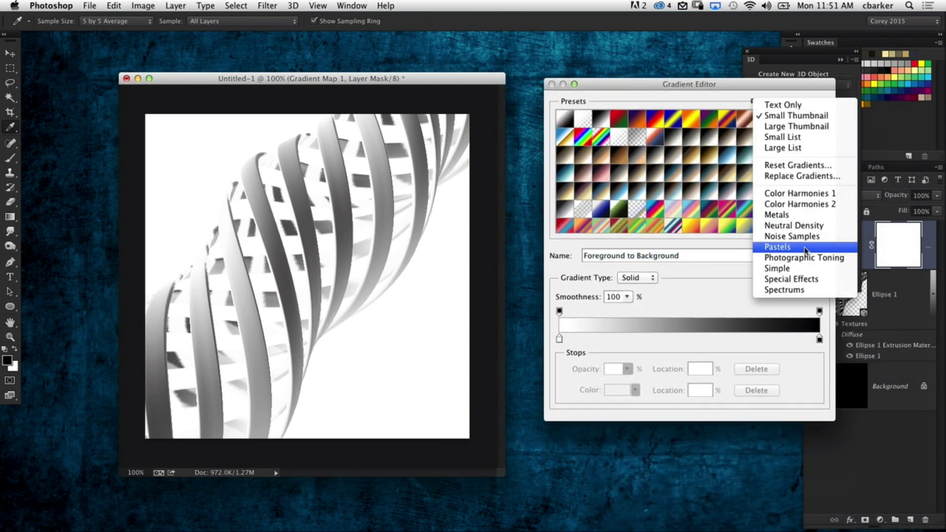
{"action": "left_click", "coordinate": [748, 83]}
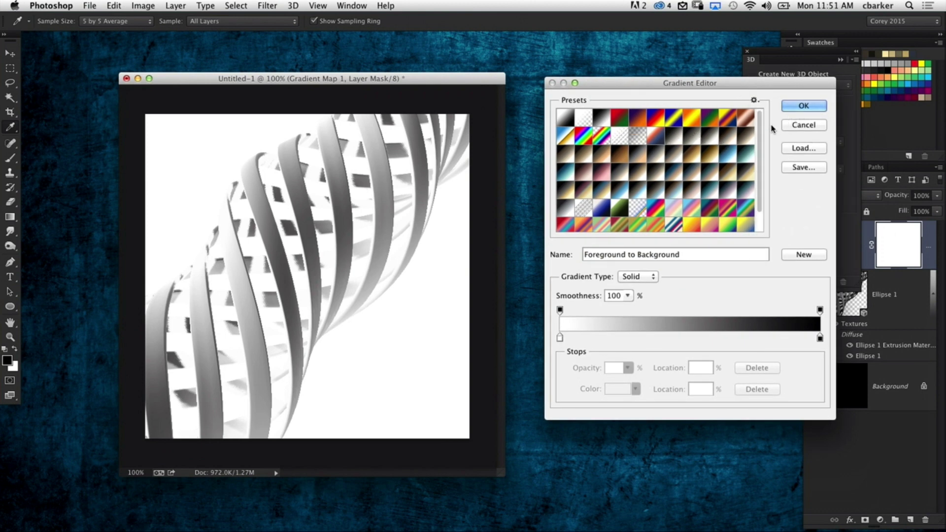
{"action": "left_click", "coordinate": [754, 100]}
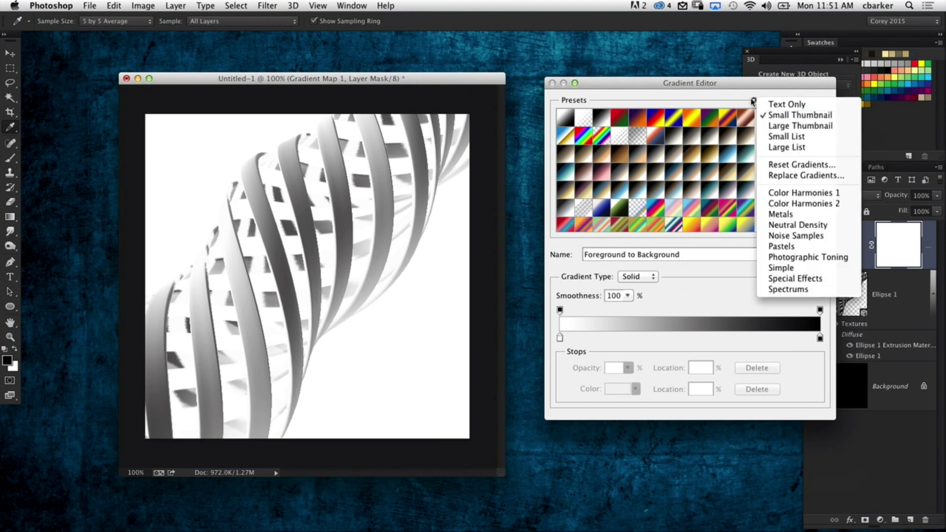
{"action": "left_click", "coordinate": [754, 101]}
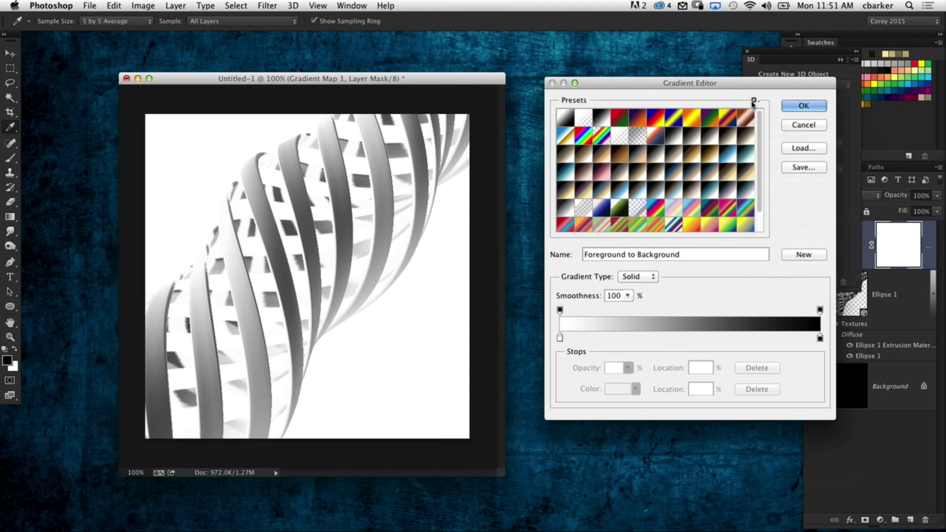
{"action": "left_click", "coordinate": [754, 101]}
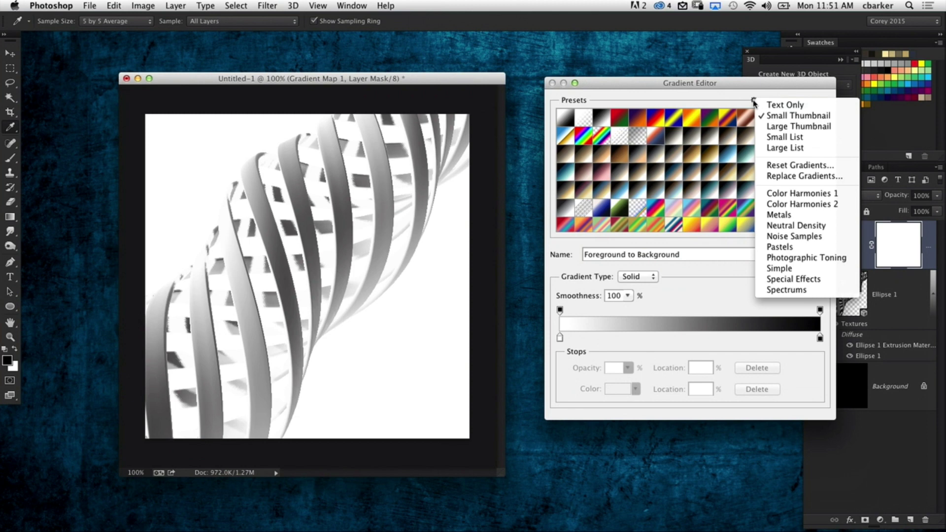
{"action": "left_click", "coordinate": [801, 216]}
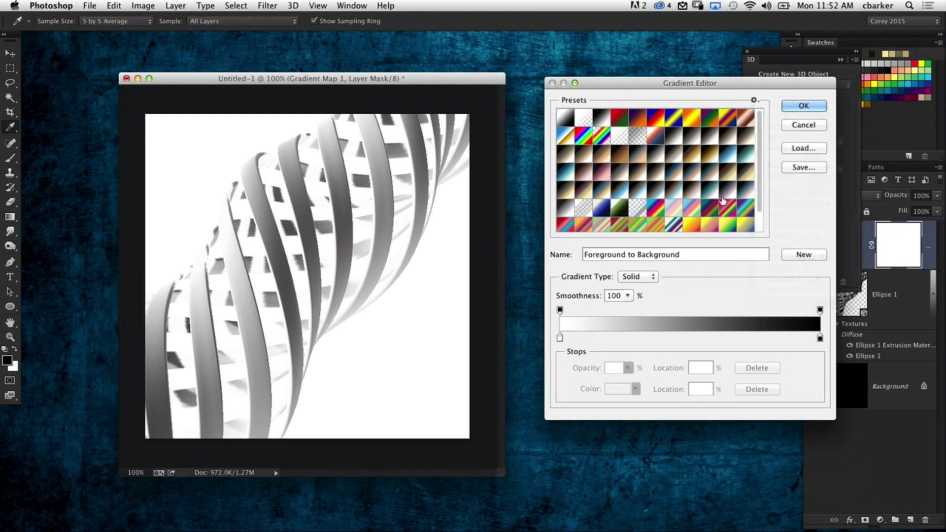
Try the Spectrum and Dark Spectrum presets, and apply the magenta, orange, purple, yellow and green gradient to the map.
{"action": "left_click", "coordinate": [655, 210]}
{"action": "left_click", "coordinate": [715, 212]}
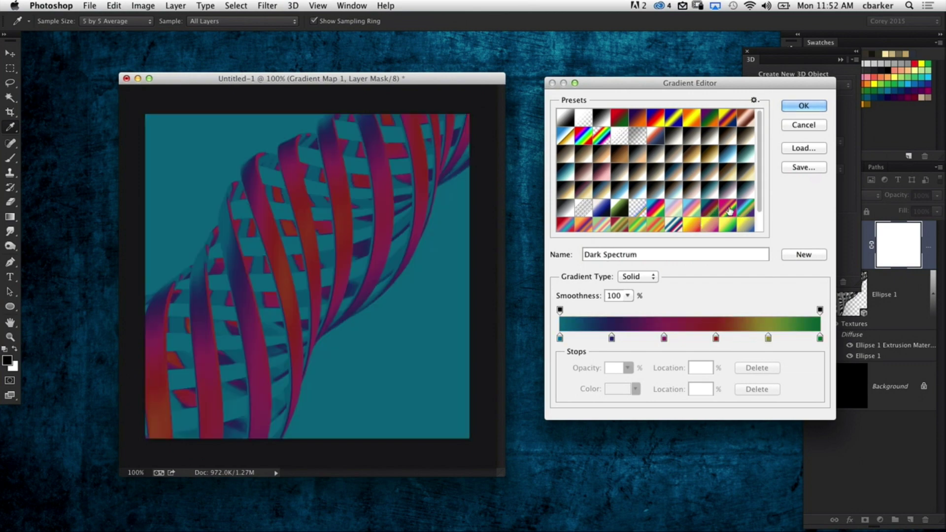
{"action": "left_click", "coordinate": [729, 212]}
{"action": "left_click", "coordinate": [806, 106]}
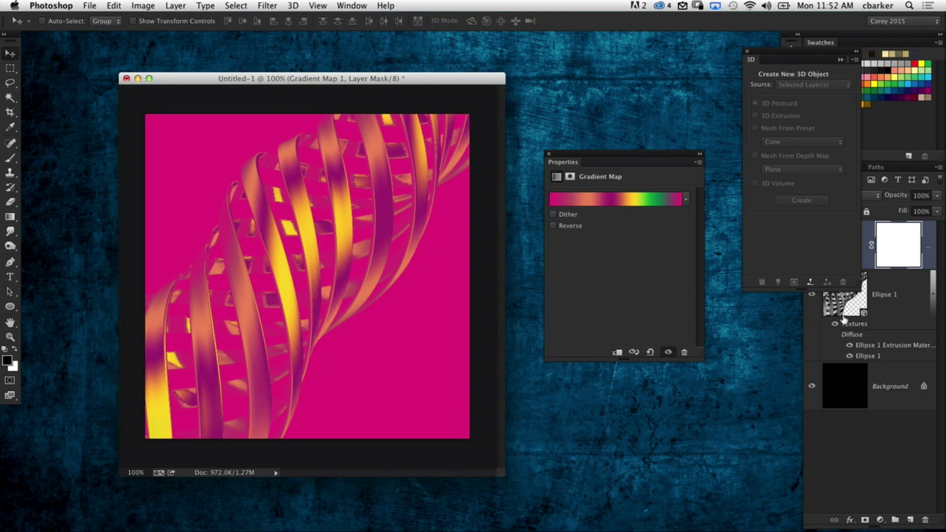
Select the Ellipse 1 layer and rotate the 3D camera slightly around the twisted extrusion.
{"action": "left_click", "coordinate": [845, 319]}
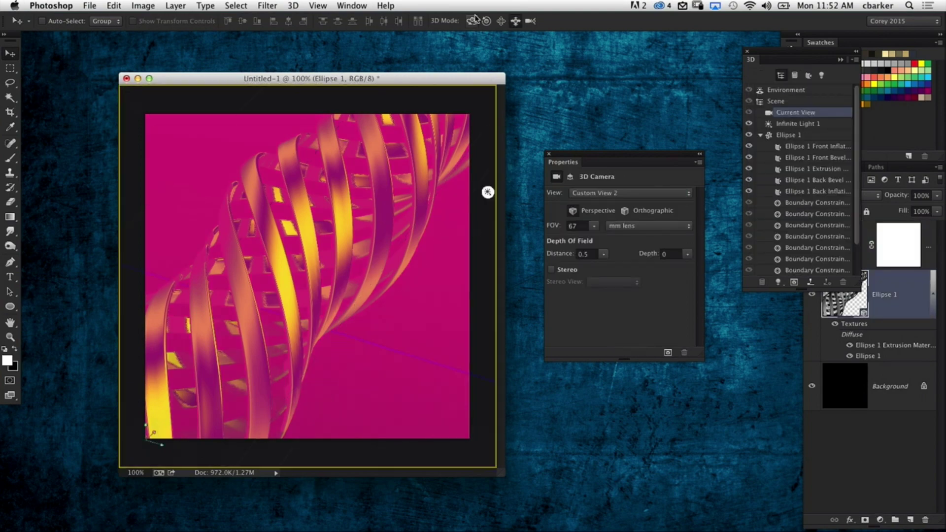
{"action": "left_click_drag", "start_coordinate": [415, 298], "coordinate": [359, 294]}
{"action": "left_click_drag", "start_coordinate": [771, 63], "coordinate": [616, 91]}
Try the Overlay and Hard Light blend modes on the Gradient Map layer and return it to Normal.
{"action": "left_click", "coordinate": [868, 249]}
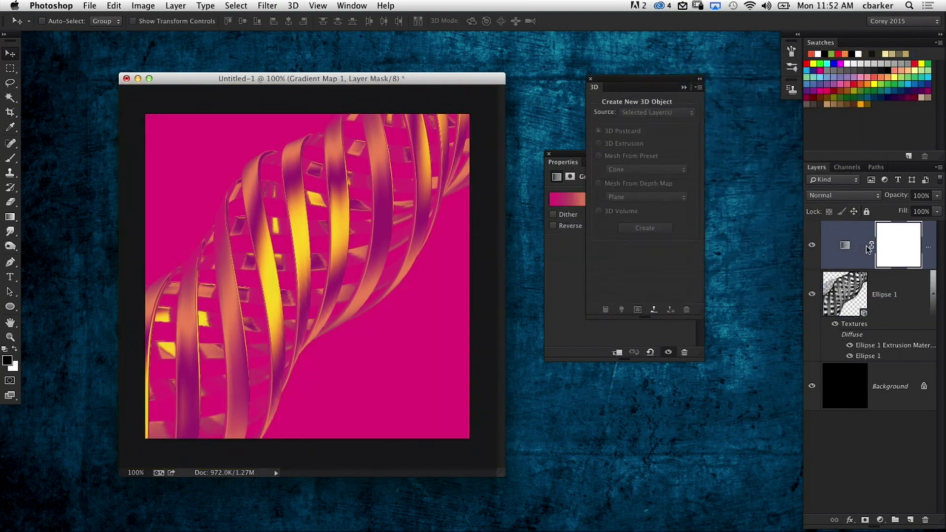
{"action": "left_click", "coordinate": [855, 190]}
{"action": "left_click", "coordinate": [850, 328]}
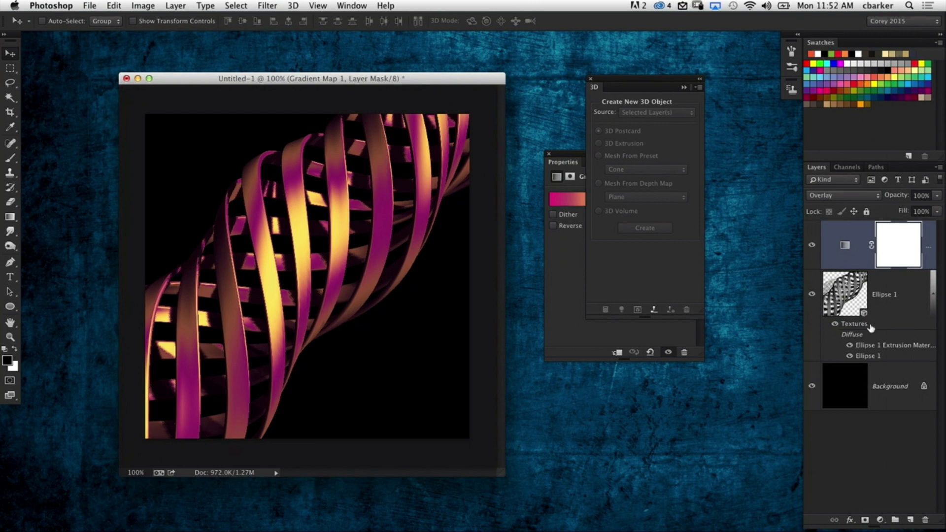
{"action": "left_click", "coordinate": [844, 199]}
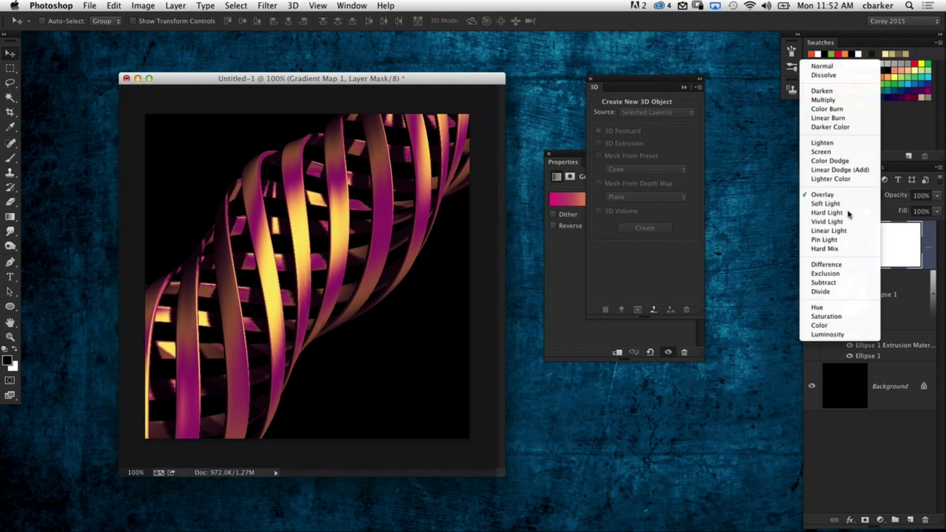
{"action": "left_click", "coordinate": [860, 216]}
{"action": "left_click", "coordinate": [849, 192]}
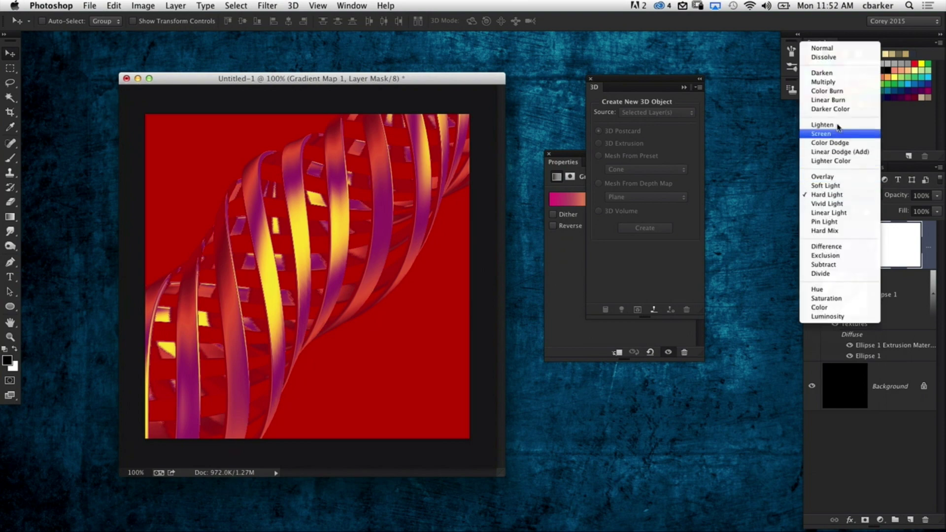
{"action": "left_click", "coordinate": [875, 47]}
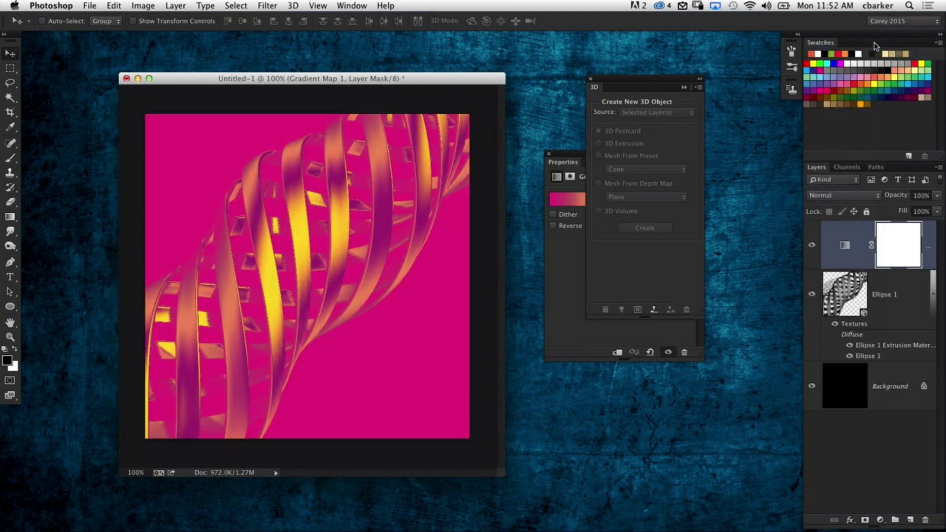
Change the Gradient Map layer's gradient to the Spectrum preset.
{"action": "left_click_drag", "start_coordinate": [631, 94], "coordinate": [787, 113]}
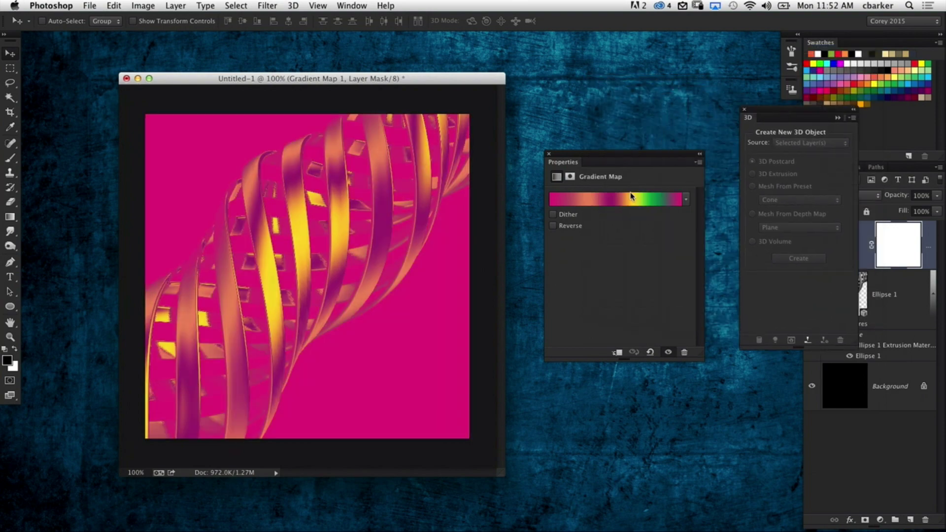
{"action": "left_click", "coordinate": [631, 199]}
{"action": "left_click", "coordinate": [655, 210]}
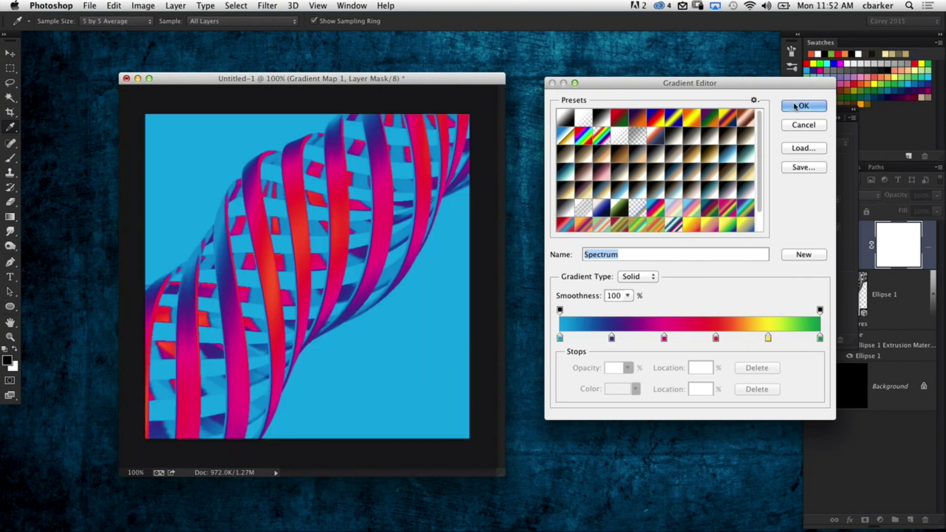
{"action": "left_click", "coordinate": [798, 106]}
Select the Ellipse 1 layer and hide the Gradient Map adjustment layer.
{"action": "left_click_drag", "start_coordinate": [752, 104], "coordinate": [591, 237]}
{"action": "left_click", "coordinate": [874, 295]}
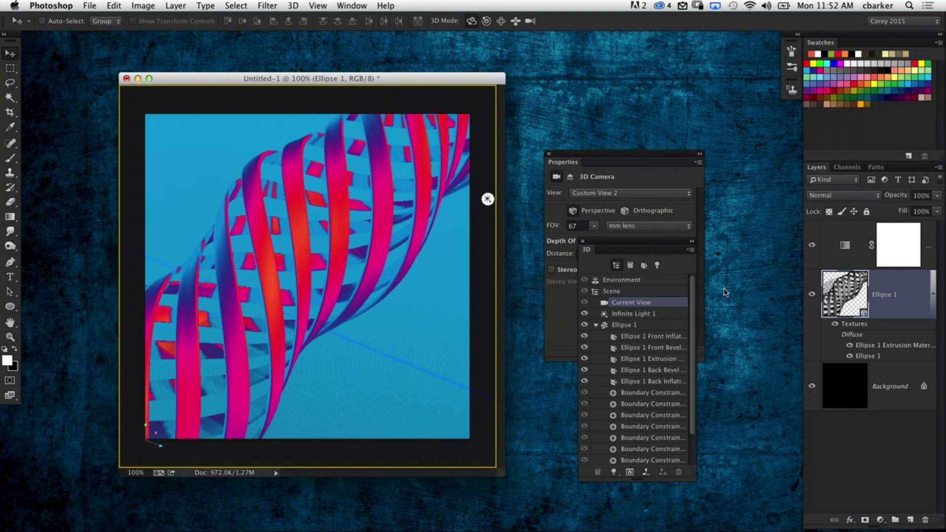
{"action": "left_click", "coordinate": [812, 248]}
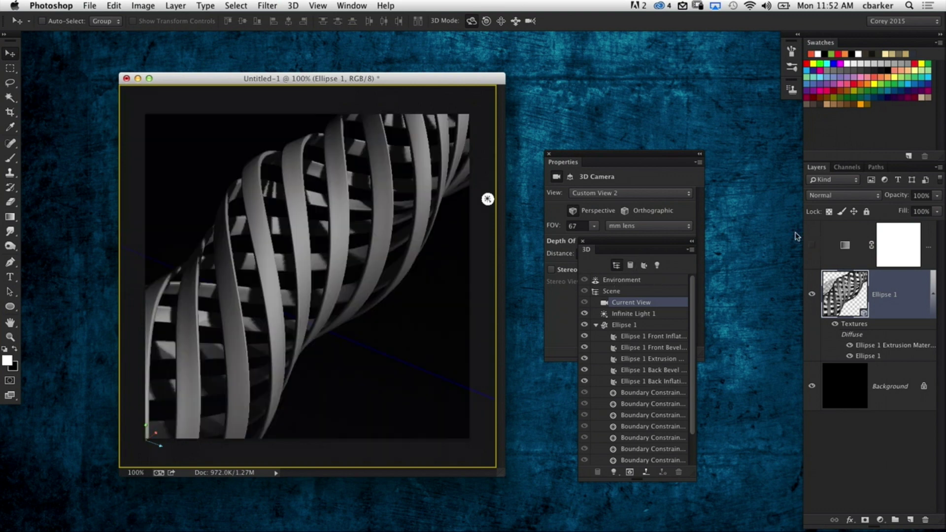
{"action": "mouse_move", "coordinate": [380, 530]}
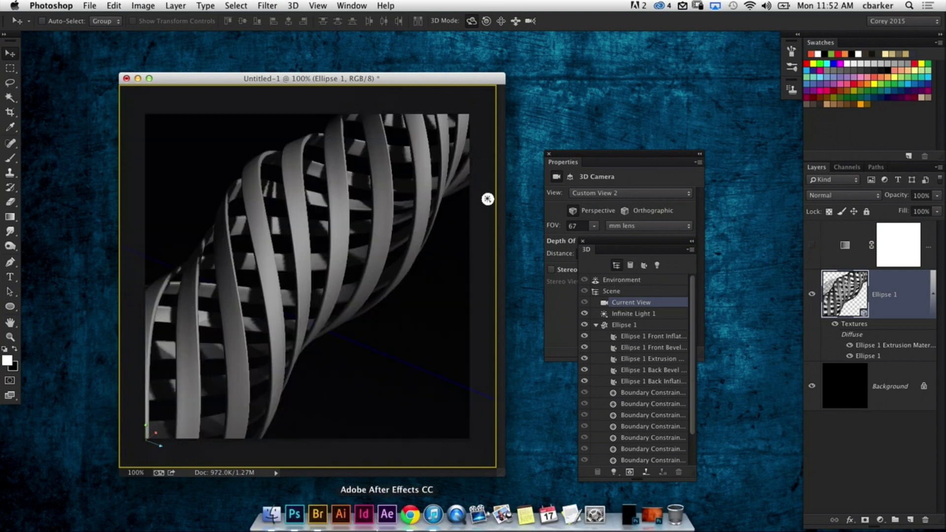
Filter the 3D scene to its lights and change Infinite Light 1 to the Spot type.
{"action": "left_click", "coordinate": [641, 280]}
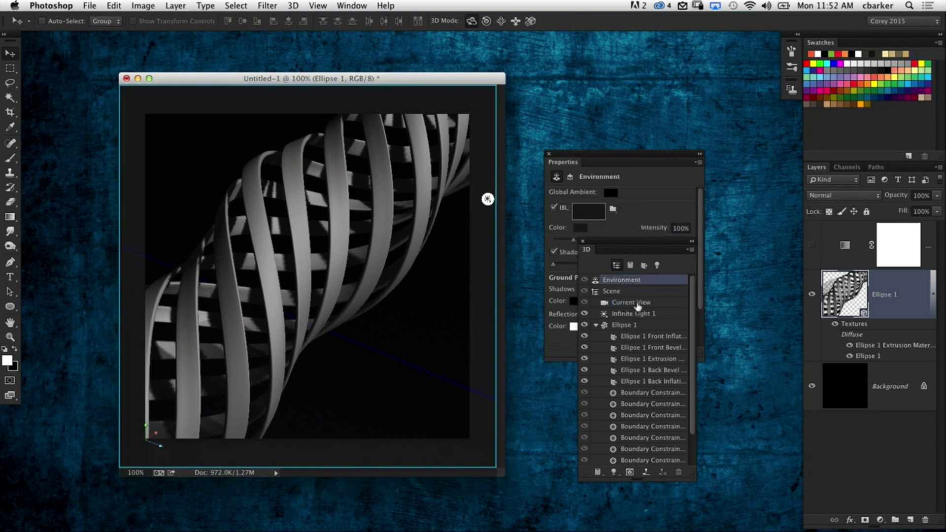
{"action": "left_click", "coordinate": [658, 265]}
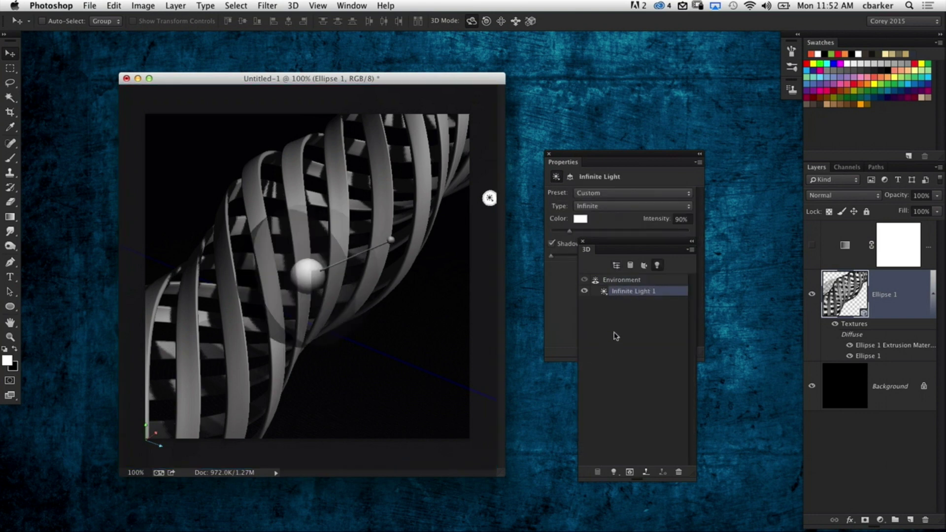
{"action": "left_click_drag", "start_coordinate": [627, 243], "coordinate": [610, 352]}
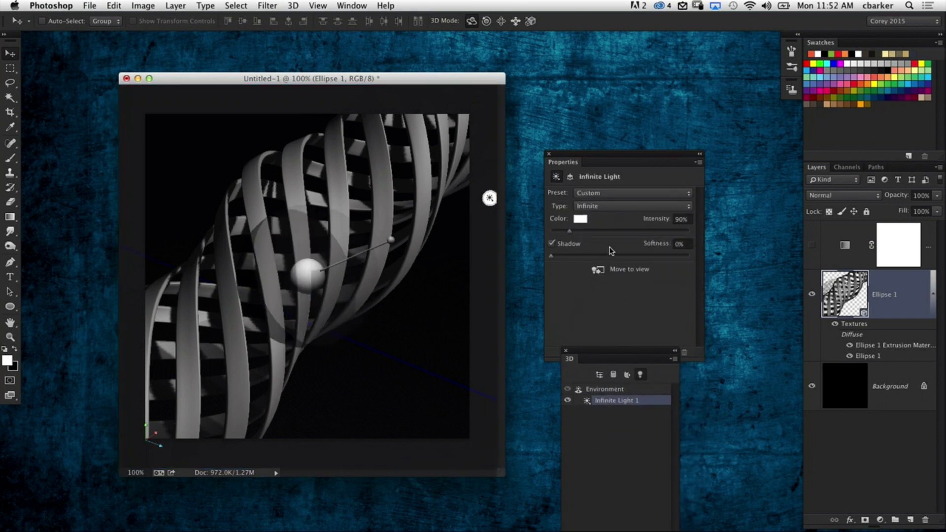
{"action": "left_click", "coordinate": [612, 206]}
{"action": "left_click", "coordinate": [623, 197]}
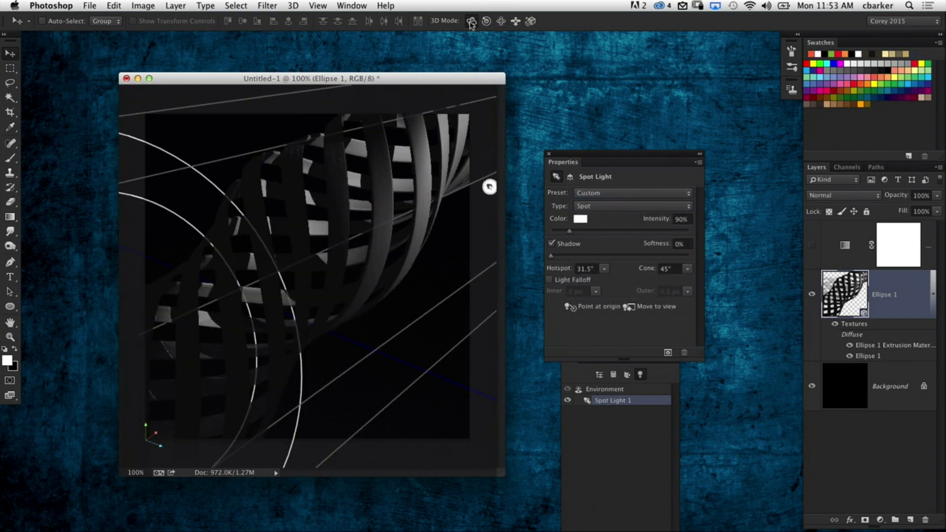
Rotate and reposition the spot light so it shines across the extrusion from its upper-left side.
{"action": "left_click_drag", "start_coordinate": [470, 350], "coordinate": [359, 380]}
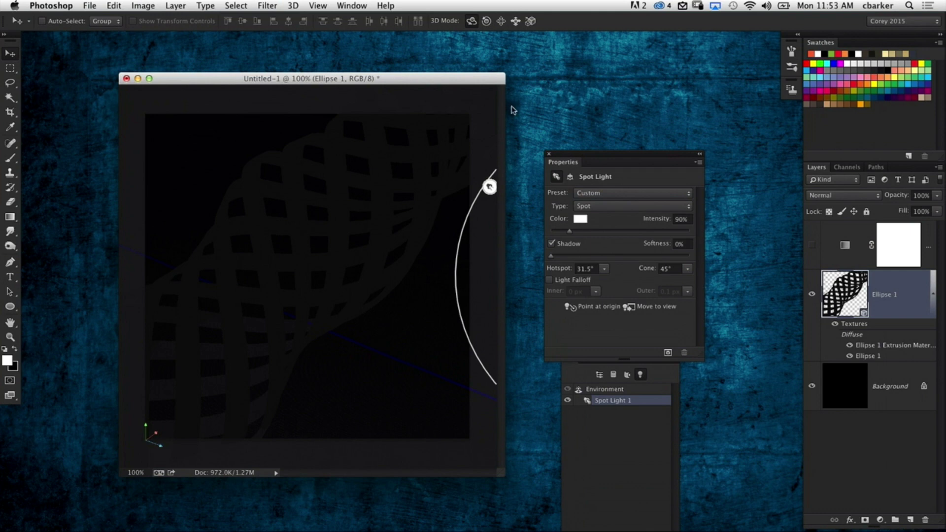
{"action": "left_click", "coordinate": [516, 22]}
{"action": "left_click_drag", "start_coordinate": [455, 391], "coordinate": [224, 401]}
{"action": "left_click", "coordinate": [501, 21]}
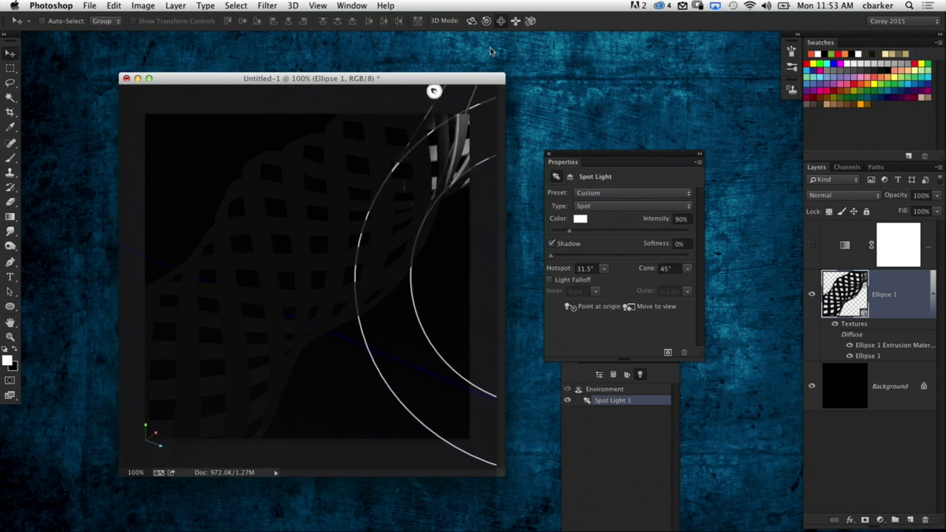
{"action": "left_click_drag", "start_coordinate": [357, 378], "coordinate": [69, 473]}
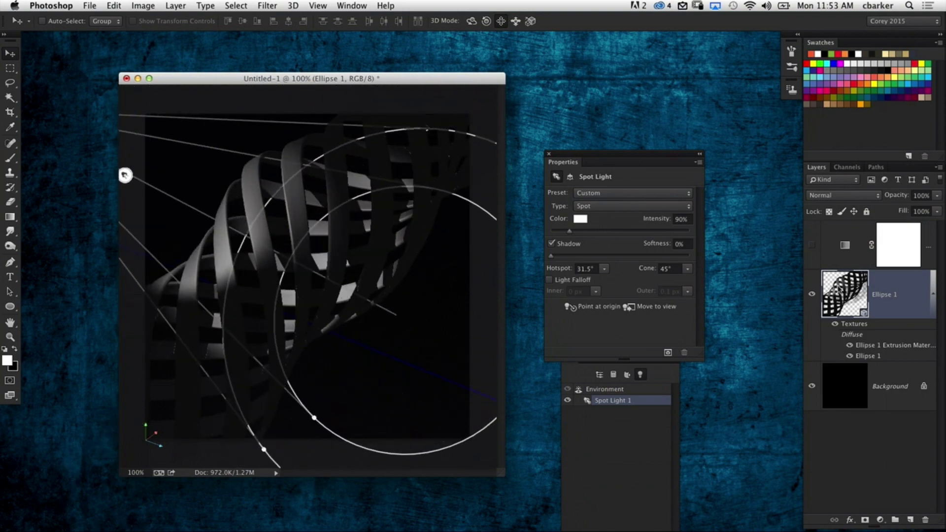
Show the Gradient Map layer again and rotate the spot light to shift its beam over the extrusion.
{"action": "left_click", "coordinate": [813, 247]}
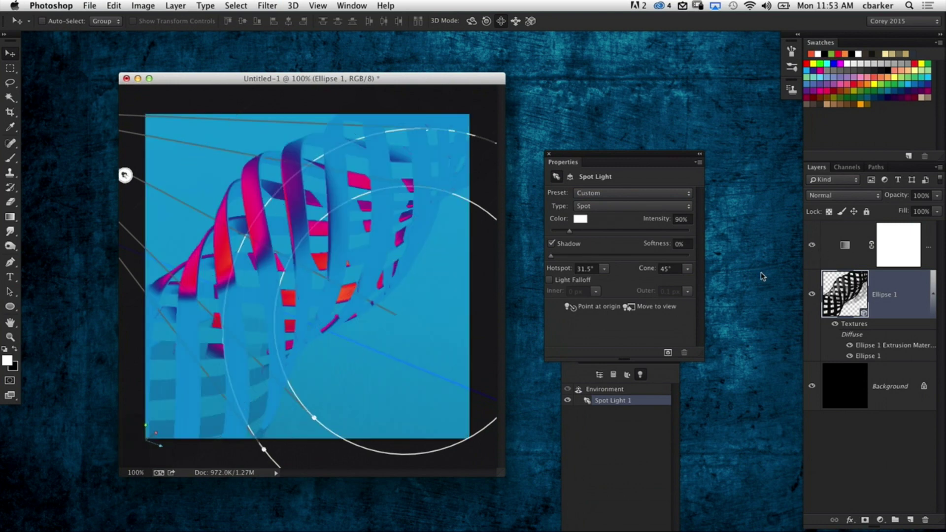
{"action": "left_click", "coordinate": [472, 21]}
{"action": "left_click_drag", "start_coordinate": [476, 116], "coordinate": [544, 172]}
Orbit the 3D camera so the twisted extrusion stands almost upright in the canvas.
{"action": "left_click", "coordinate": [600, 375]}
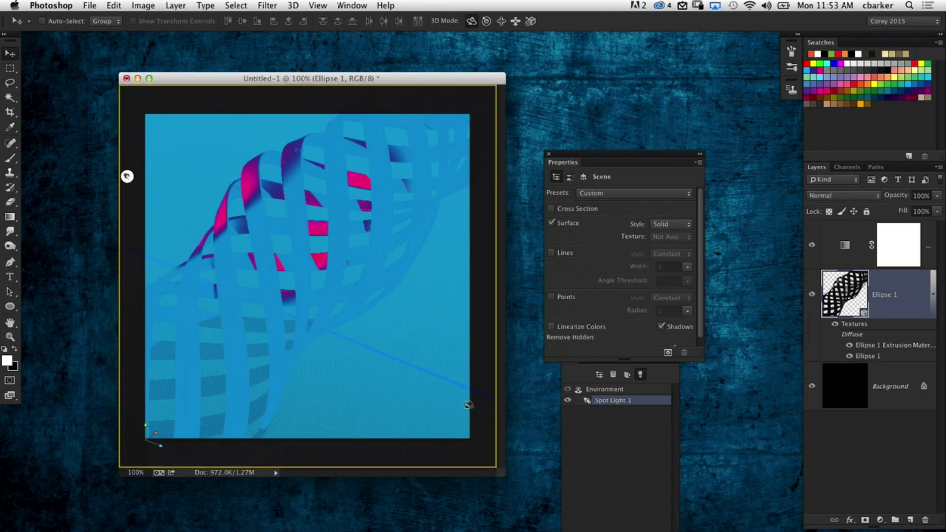
{"action": "left_click_drag", "start_coordinate": [487, 167], "coordinate": [273, 456]}
Change the Gradient Map adjustment layer's gradient to the Magenta, Green, Yellow preset.
{"action": "left_click", "coordinate": [833, 245]}
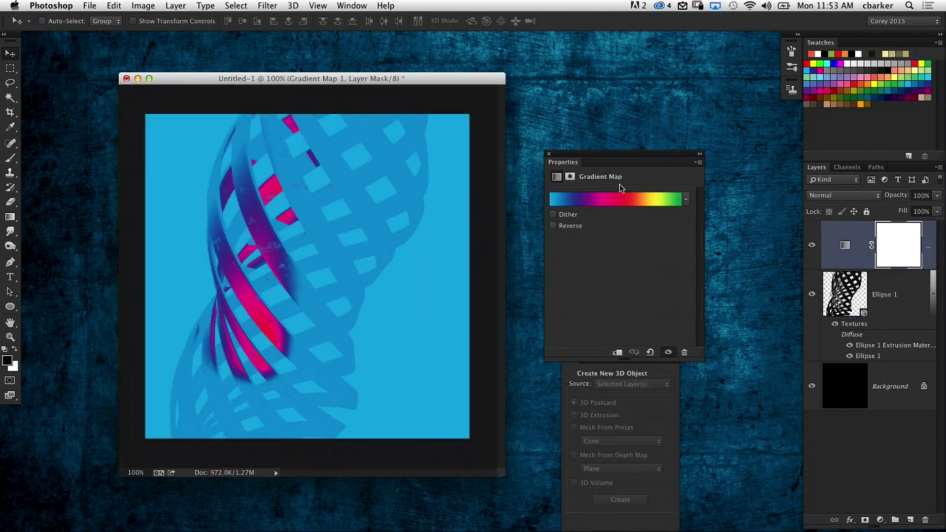
{"action": "left_click", "coordinate": [624, 202]}
{"action": "left_click", "coordinate": [700, 228]}
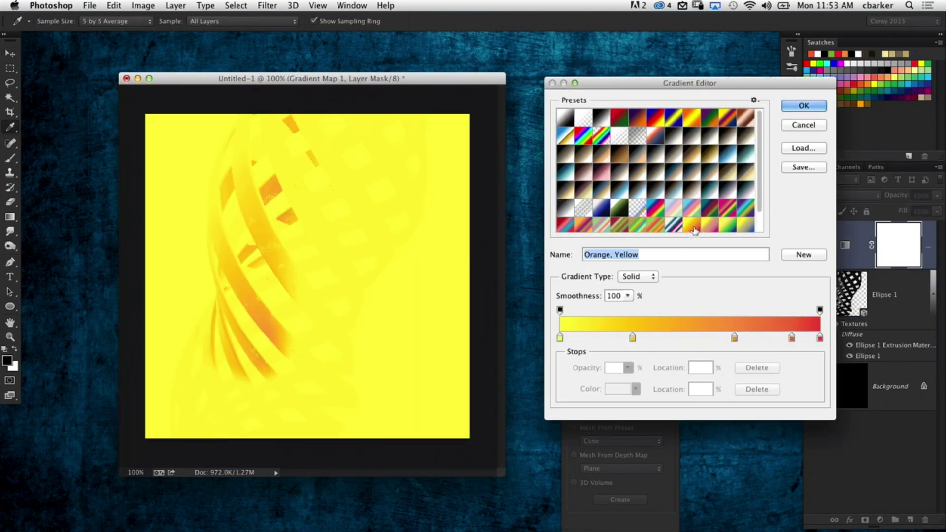
{"action": "left_click", "coordinate": [745, 207]}
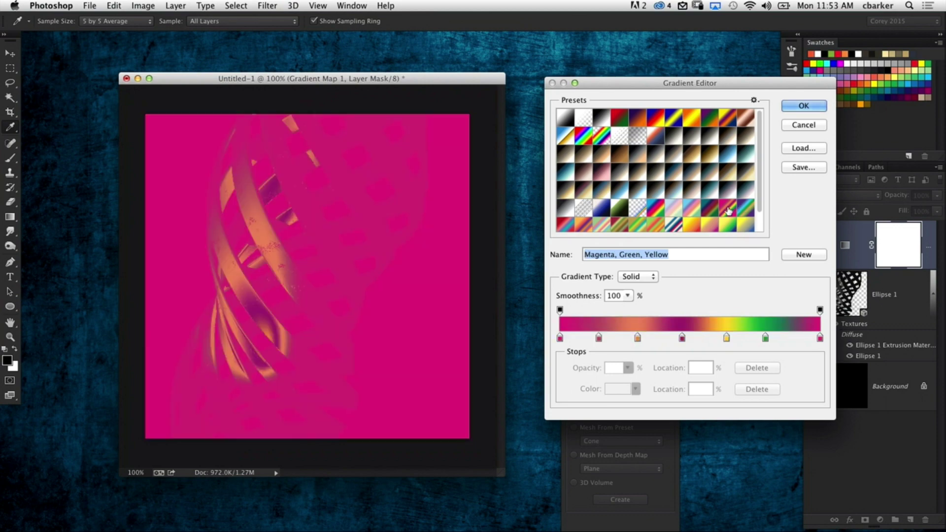
{"action": "left_click", "coordinate": [804, 105]}
Select the Ellipse 1 layer and orbit the camera so the extrusion runs diagonally from upper left to lower right.
{"action": "left_click", "coordinate": [829, 284]}
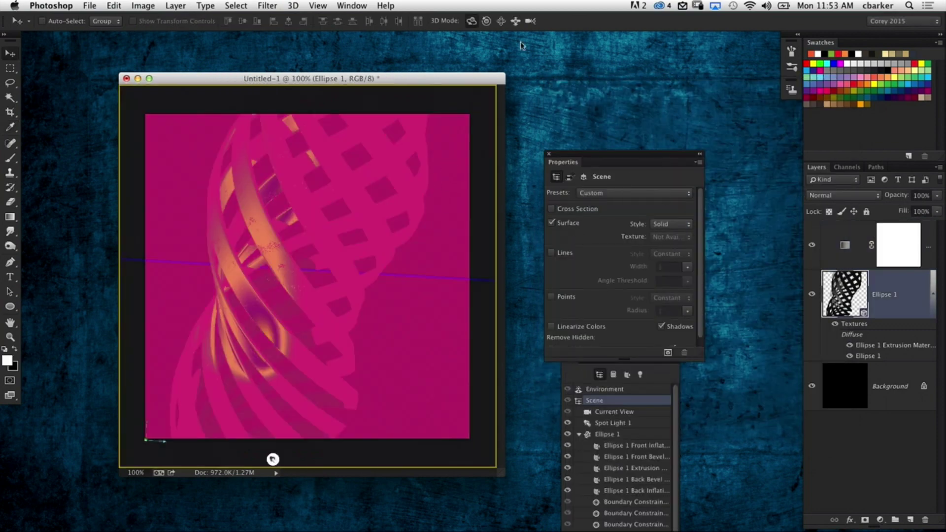
{"action": "left_click_drag", "start_coordinate": [272, 460], "coordinate": [488, 159]}
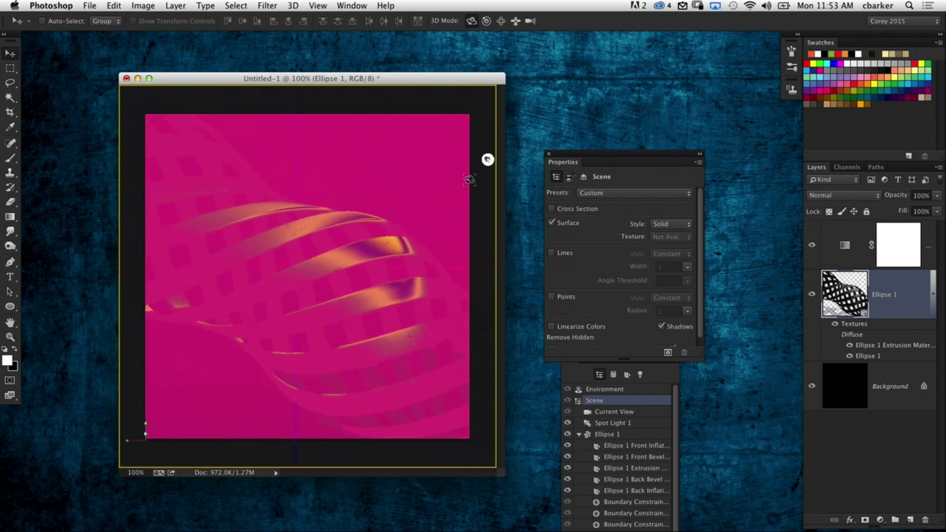
{"action": "left_click_drag", "start_coordinate": [488, 159], "coordinate": [488, 183]}
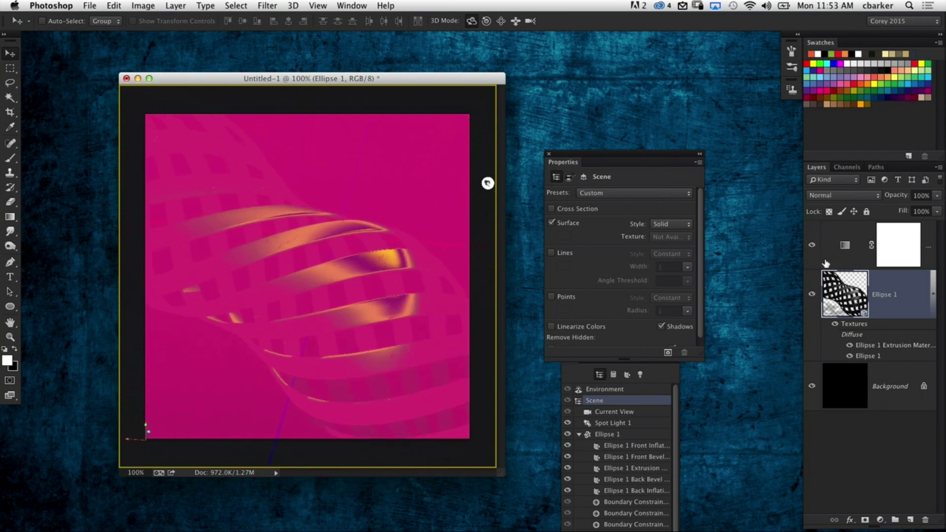
Hide the Gradient Map layer and arrange the 3D and Properties panels side by side next to the document.
{"action": "left_click", "coordinate": [811, 251]}
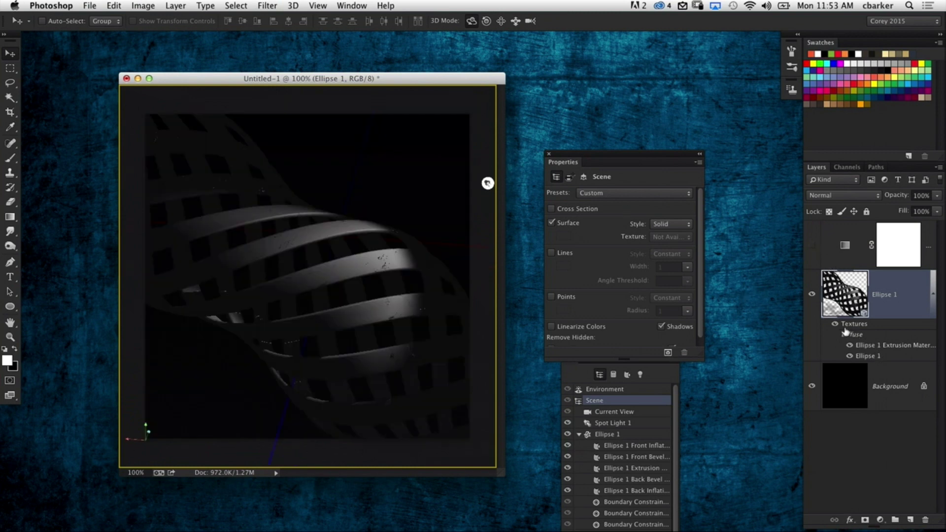
{"action": "left_click_drag", "start_coordinate": [625, 157], "coordinate": [847, 412]}
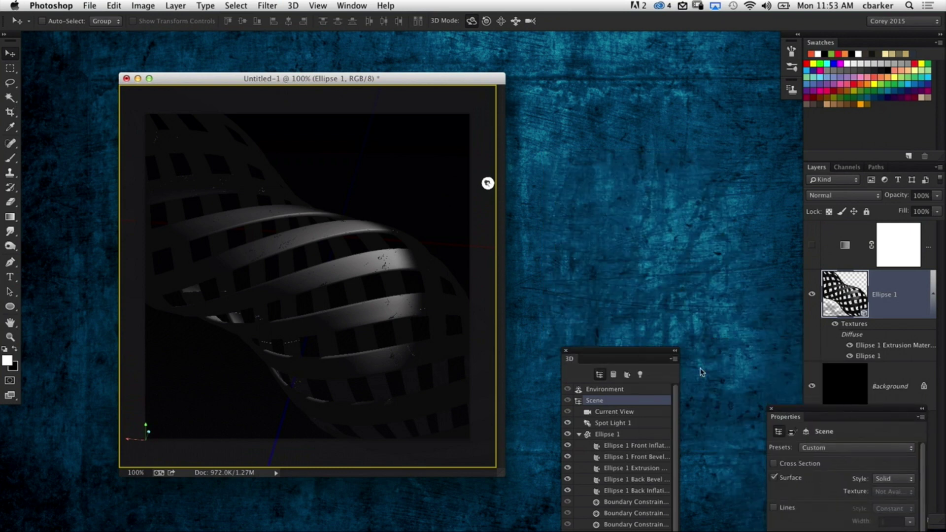
{"action": "left_click_drag", "start_coordinate": [621, 357], "coordinate": [567, 136]}
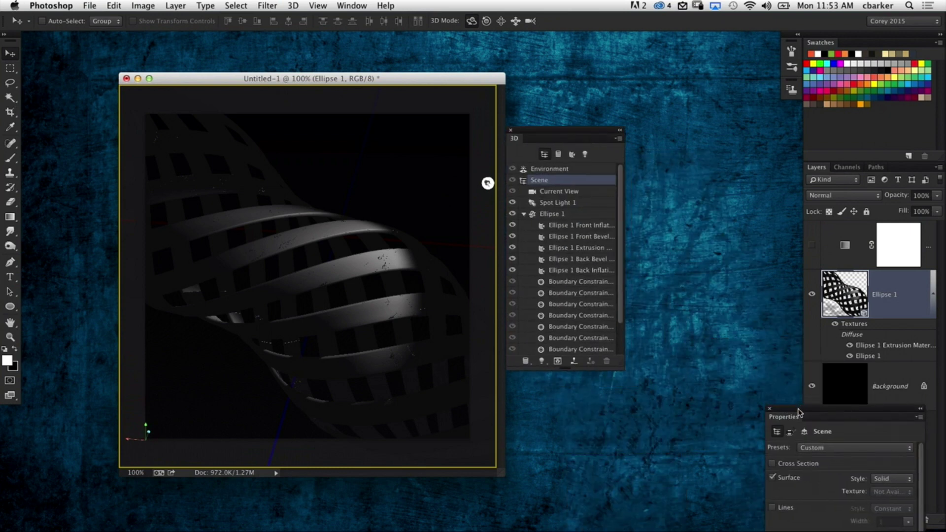
{"action": "left_click_drag", "start_coordinate": [796, 417], "coordinate": [630, 162]}
Deform the Ellipse 1 mesh with a twist of -335° and a taper of 0%.
{"action": "left_click", "coordinate": [552, 214]}
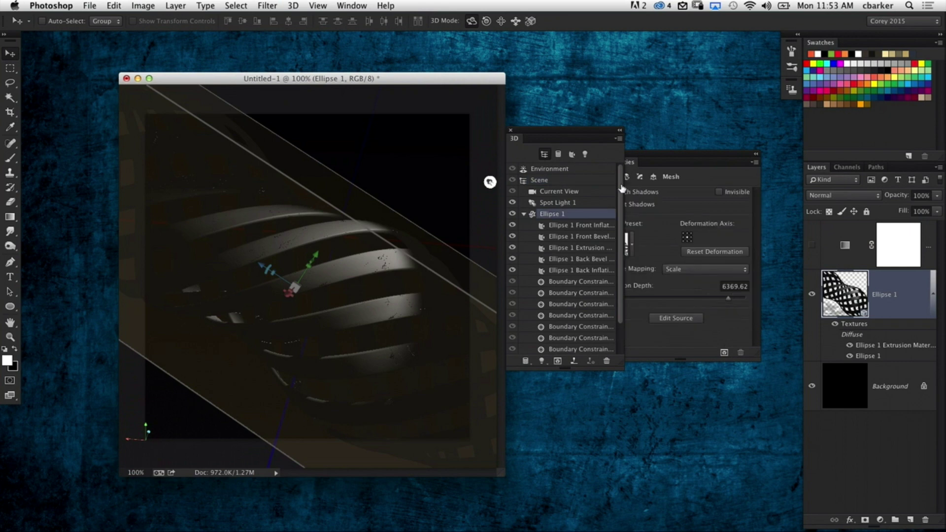
{"action": "left_click", "coordinate": [639, 176]}
{"action": "left_click_drag", "start_coordinate": [761, 354], "coordinate": [783, 487]}
{"action": "left_click", "coordinate": [626, 176]}
{"action": "left_click_drag", "start_coordinate": [663, 283], "coordinate": [672, 281]}
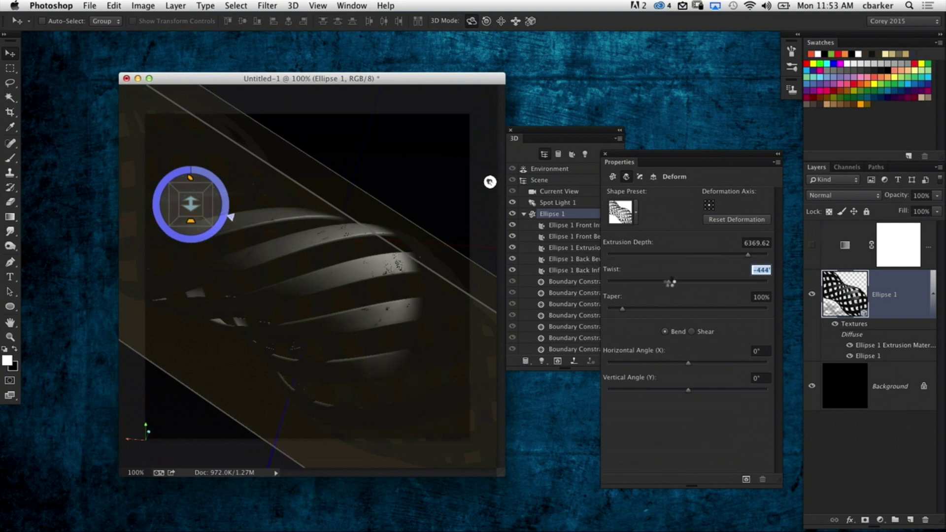
{"action": "left_click_drag", "start_coordinate": [623, 309], "coordinate": [606, 309]}
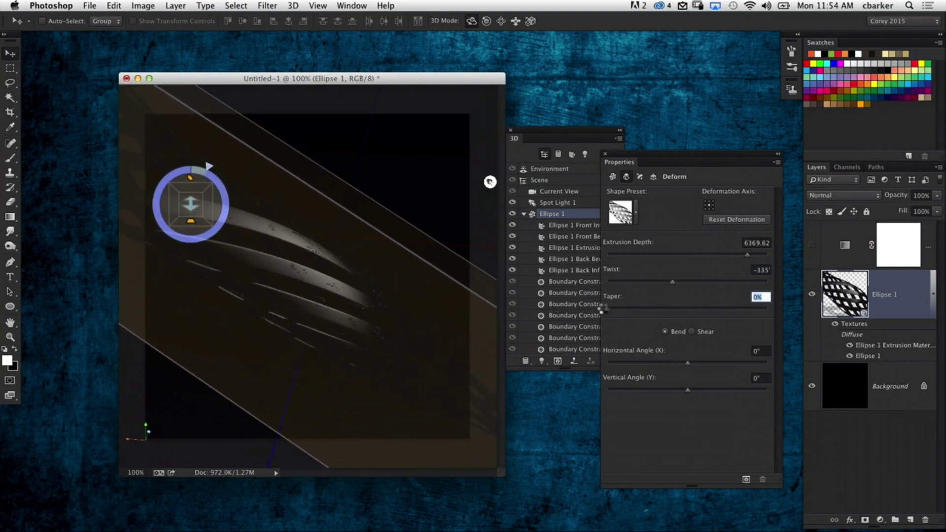
Orbit the current view around the tapered extrusion and slide Spot Light 1 to a new position.
{"action": "left_click", "coordinate": [552, 191]}
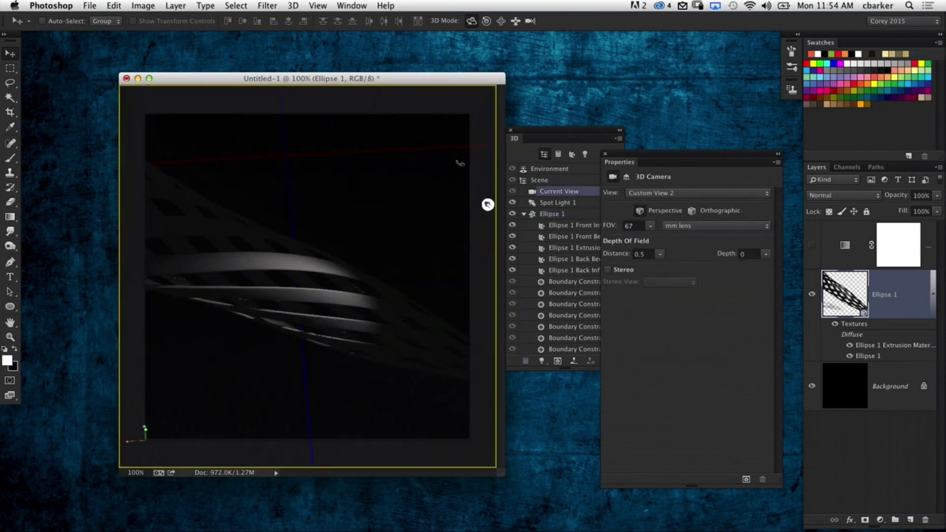
{"action": "left_click", "coordinate": [585, 155]}
{"action": "left_click", "coordinate": [515, 21]}
{"action": "left_click_drag", "start_coordinate": [331, 127], "coordinate": [366, 152]}
Rotate the spot light so its beam falls across the extrusion's narrow end, and show the Gradient Map layer again.
{"action": "left_click", "coordinate": [471, 20]}
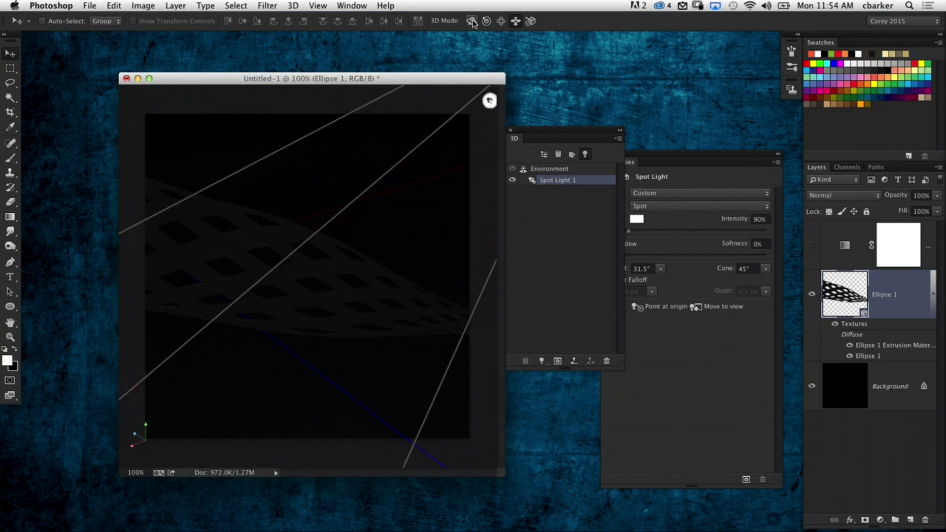
{"action": "left_click_drag", "start_coordinate": [271, 132], "coordinate": [291, 263]}
{"action": "right_click", "coordinate": [290, 263]}
{"action": "left_click", "coordinate": [812, 245]}
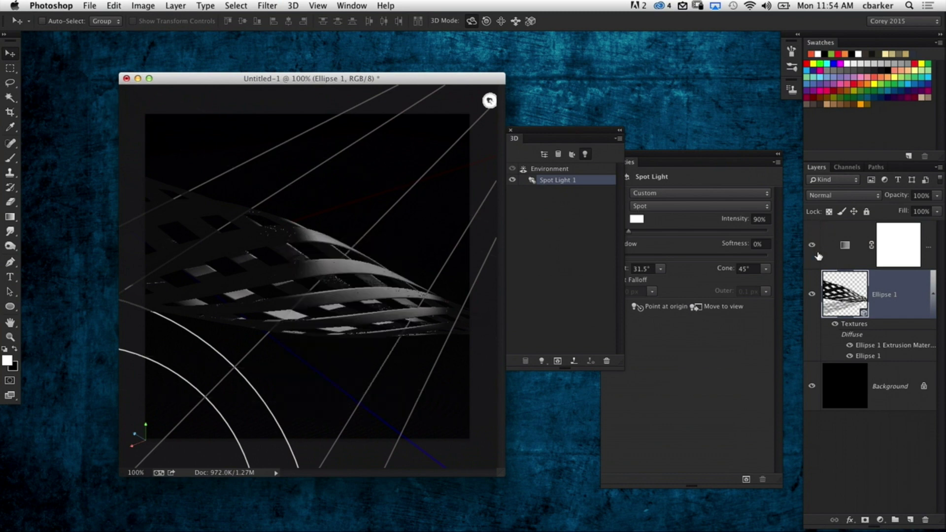
{"action": "left_click_drag", "start_coordinate": [493, 402], "coordinate": [503, 410]}
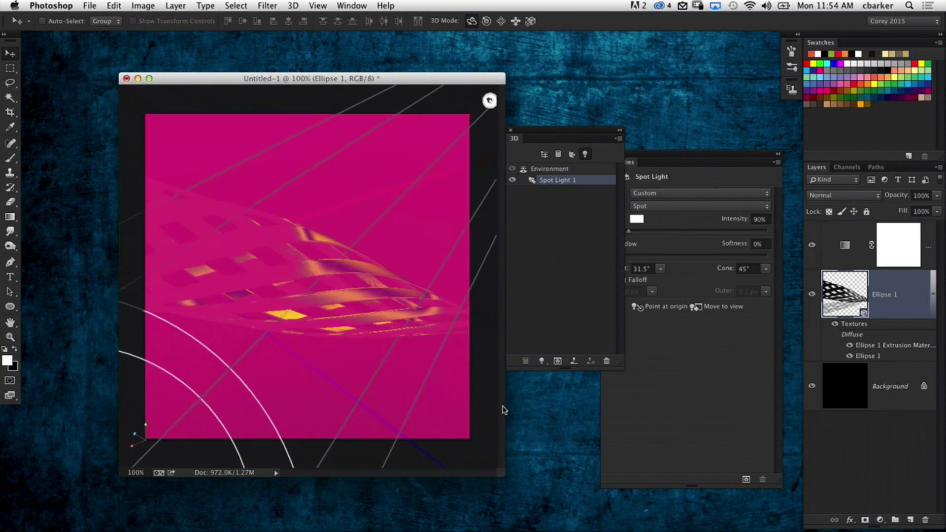